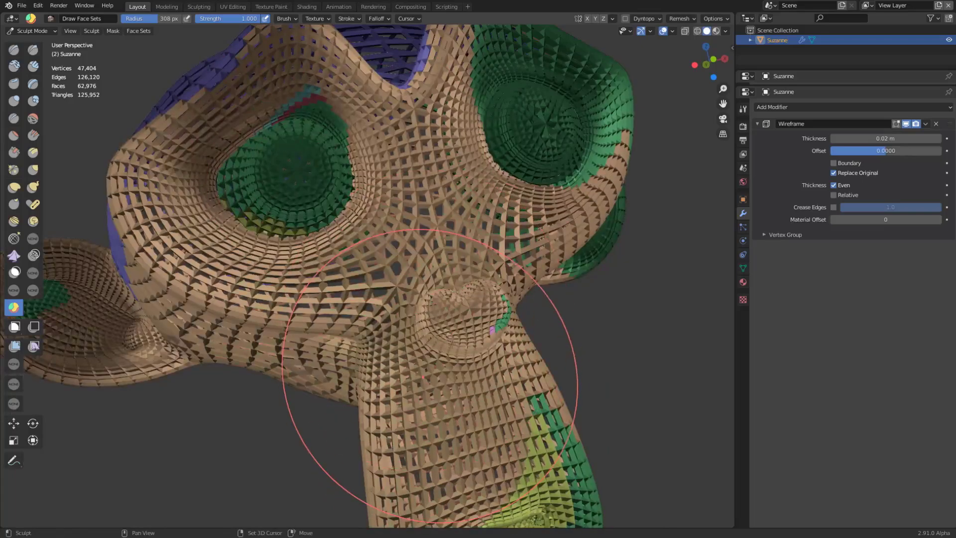
Step: Paint a green face set over Suzanne's nose and cheeks, then isolate and unhide it with H
{"action": "left_click_drag", "start_coordinate": [463, 316], "coordinate": [490, 114]}
{"action": "key", "text": "h"}
{"action": "key", "text": "h"}
{"action": "key", "text": "h"}
{"action": "key", "text": "h"}
{"action": "key", "text": "h"}
{"action": "middle_click_drag", "start_coordinate": [406, 90], "coordinate": [558, 271]}
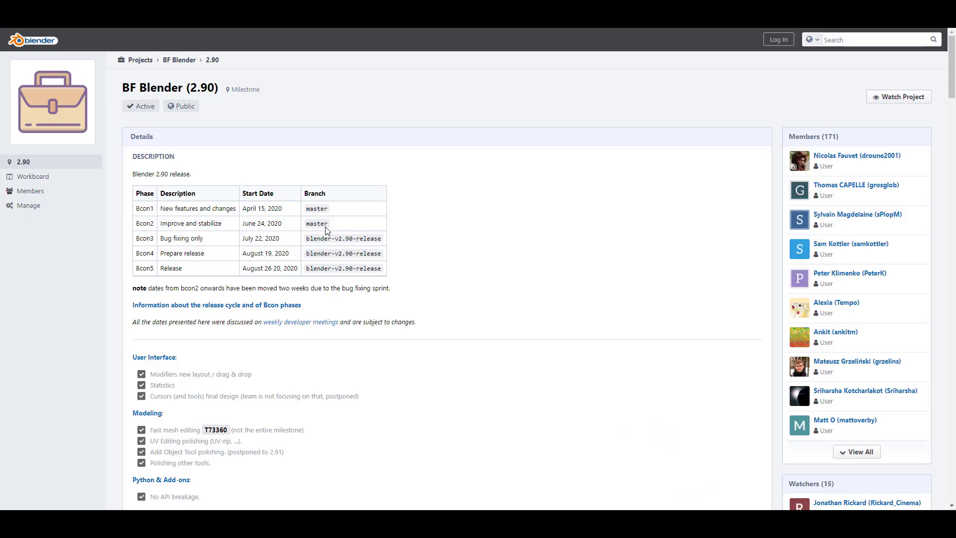
Step: Scroll through the 2.90 milestone checklist on developer.blender.org
{"action": "scroll", "coordinate": [327, 229], "scroll_direction": "down", "scroll_amount": 6}
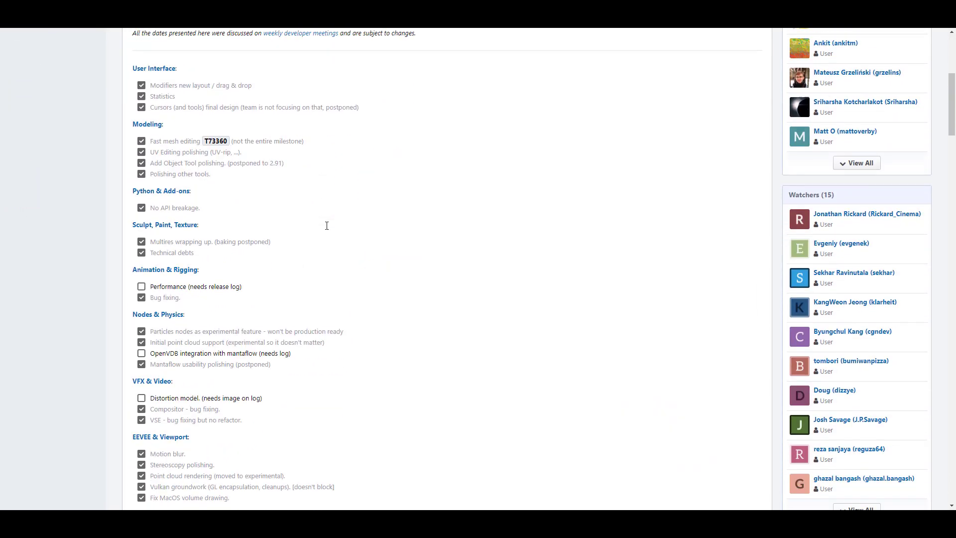
{"action": "scroll", "coordinate": [342, 243], "scroll_direction": "up", "scroll_amount": 6}
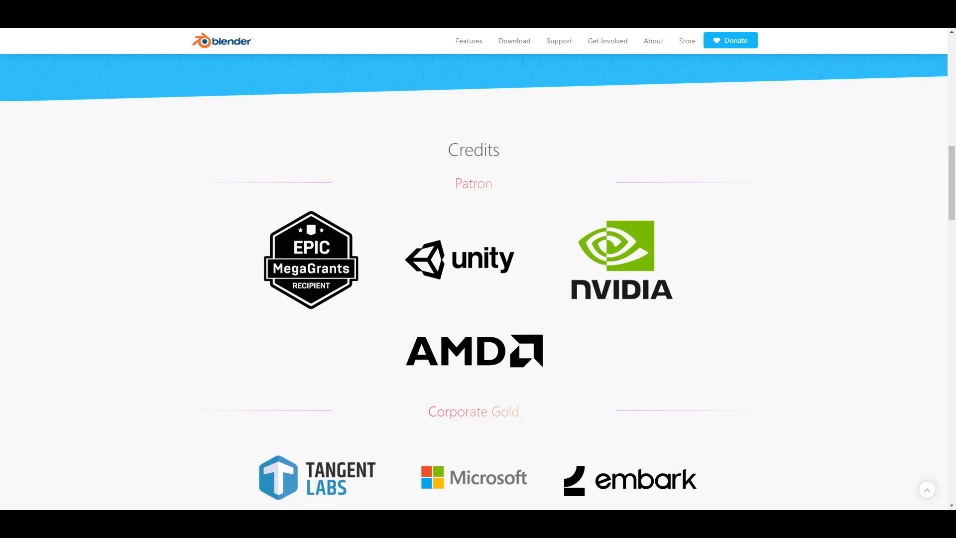
Step: Read the Unity Patron announcement, then scroll through the Development Fund sponsor logos
{"action": "left_click", "coordinate": [458, 256]}
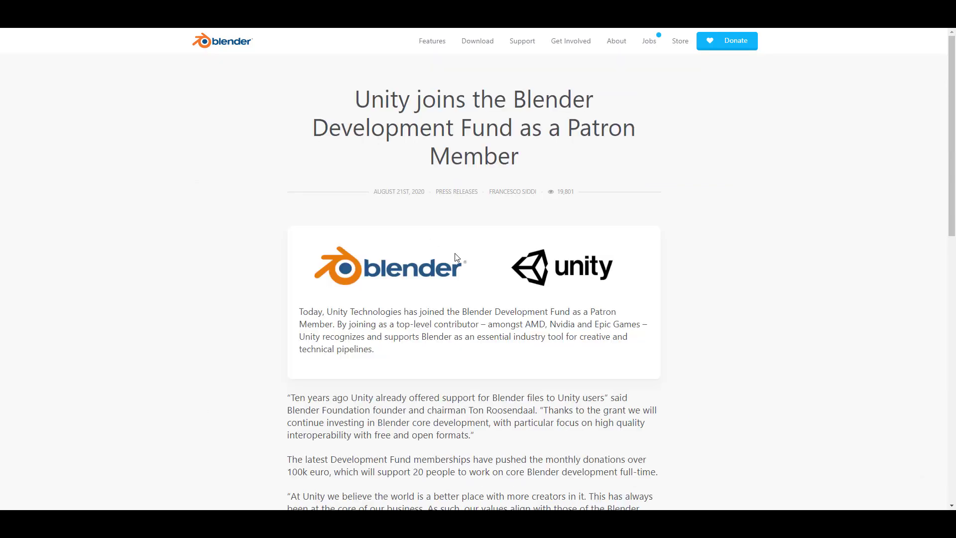
{"action": "scroll", "coordinate": [460, 254], "scroll_direction": "down", "scroll_amount": 5}
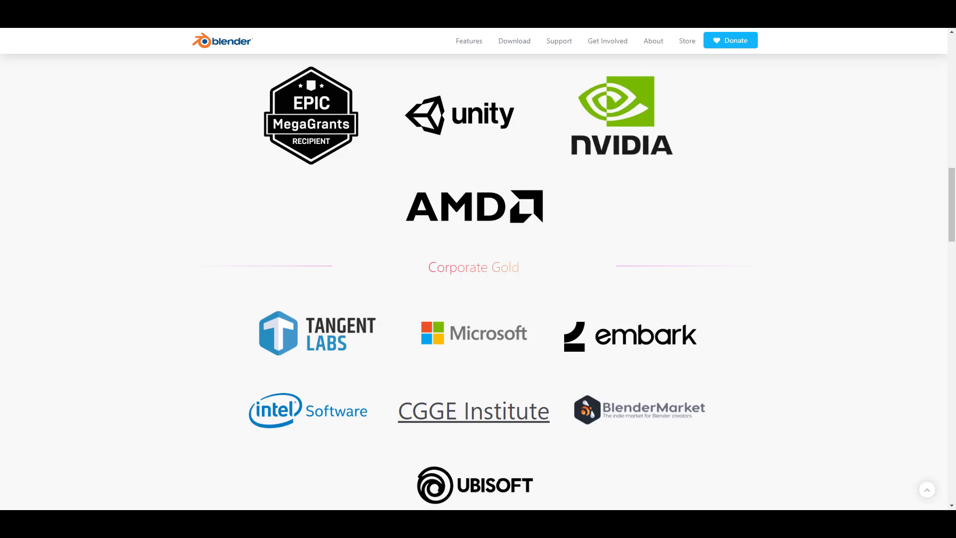
{"action": "scroll", "coordinate": [725, 279], "scroll_direction": "up", "scroll_amount": 1}
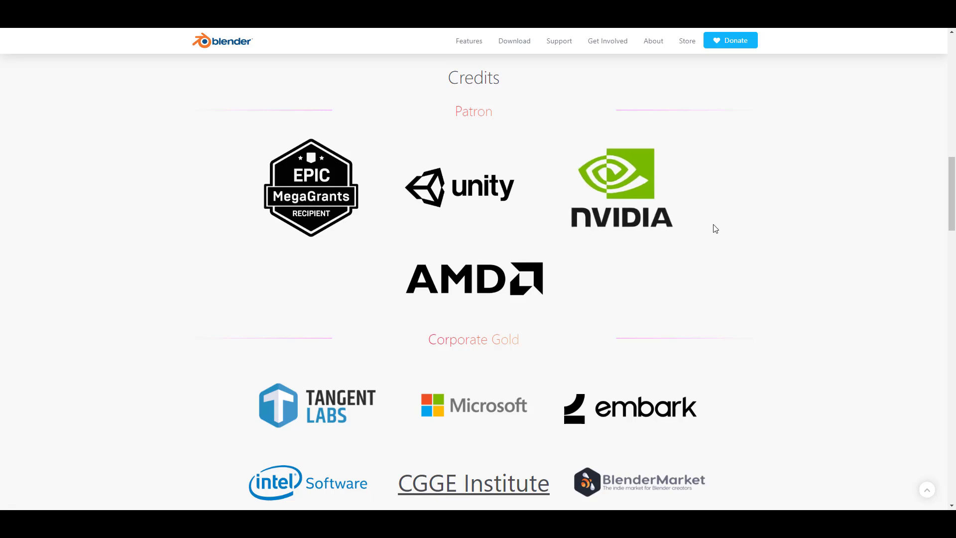
{"action": "scroll", "coordinate": [715, 232], "scroll_direction": "up", "scroll_amount": 2}
{"action": "scroll", "coordinate": [715, 230], "scroll_direction": "down", "scroll_amount": 3}
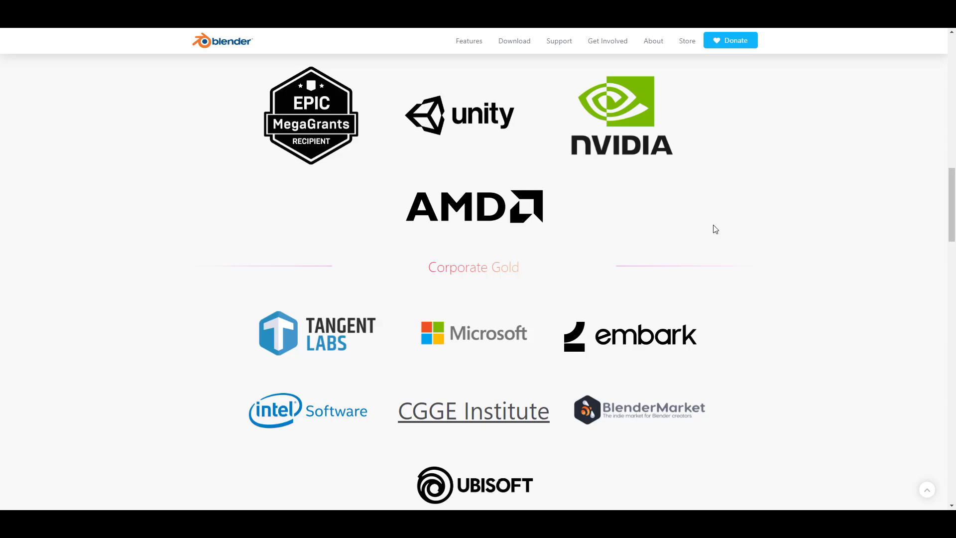
{"action": "scroll", "coordinate": [716, 229], "scroll_direction": "down", "scroll_amount": 1}
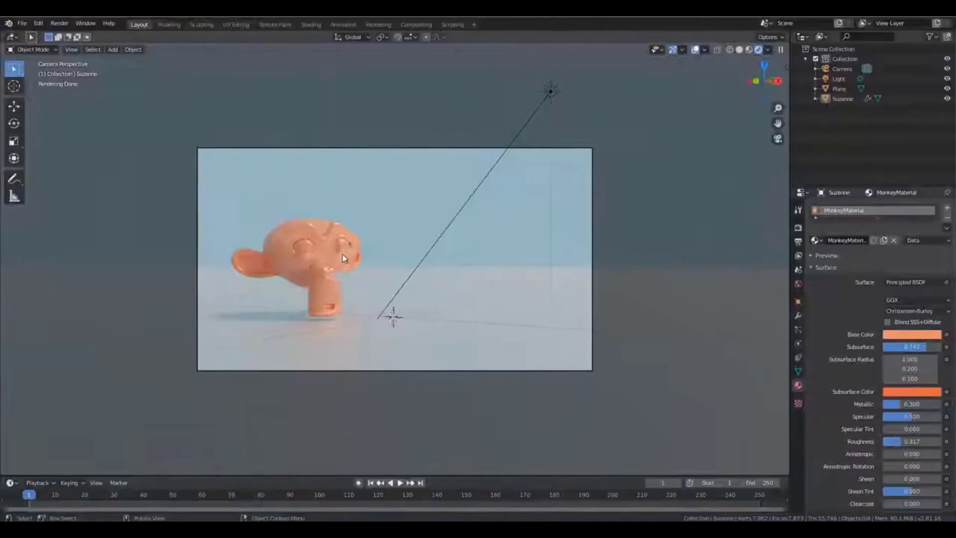
Step: View the Blender scene through its camera, then select file1 in Houdini Solaris to show the import
{"action": "scroll", "coordinate": [342, 259], "scroll_direction": "up", "scroll_amount": 3}
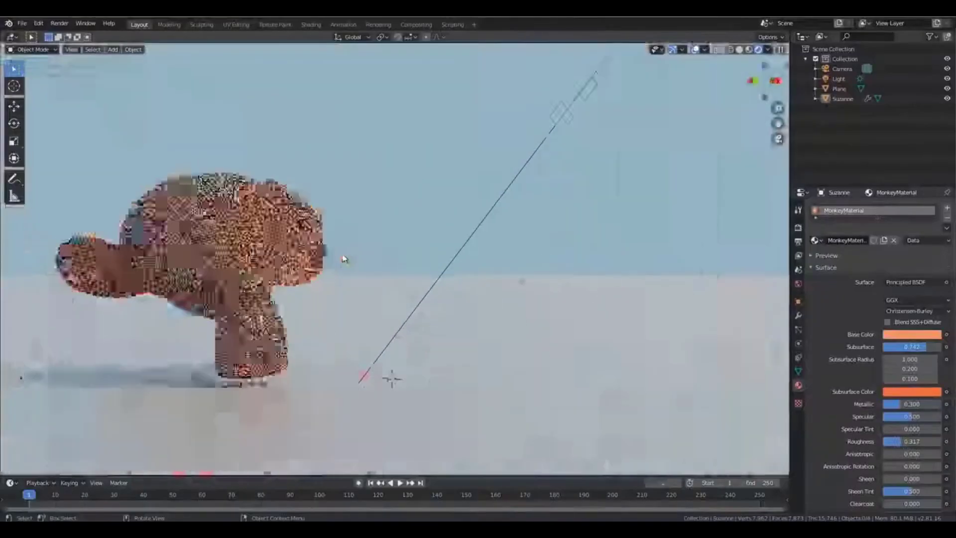
{"action": "key", "text": "KP_0"}
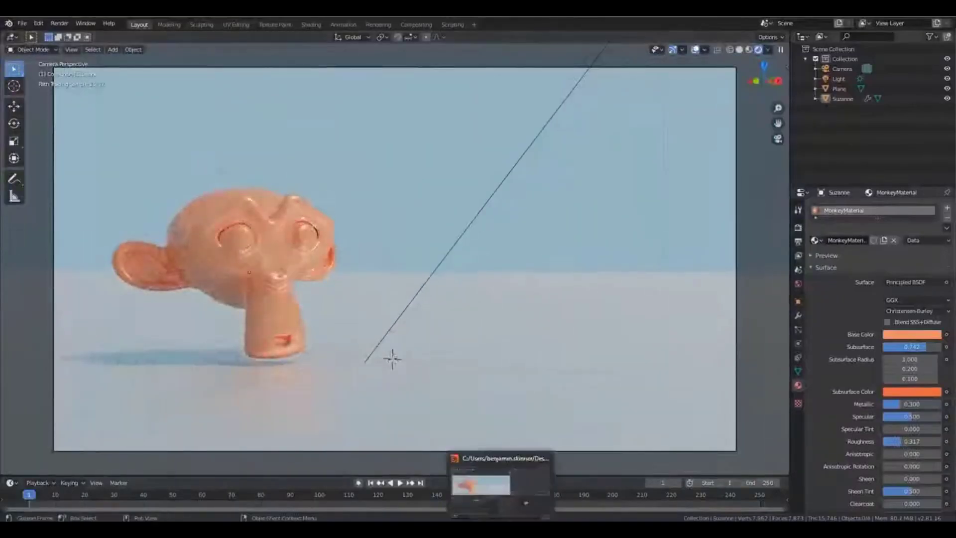
{"action": "left_click", "coordinate": [481, 484]}
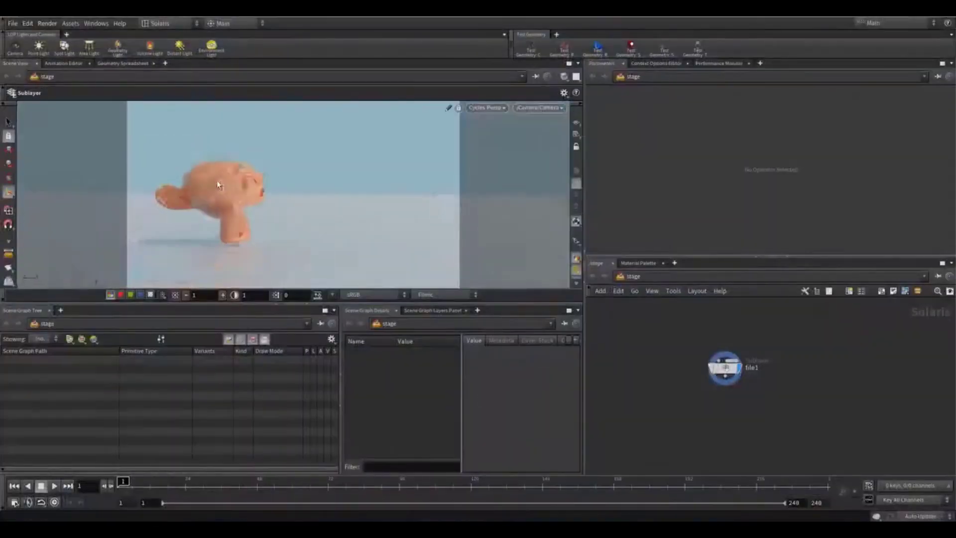
{"action": "left_click", "coordinate": [725, 368]}
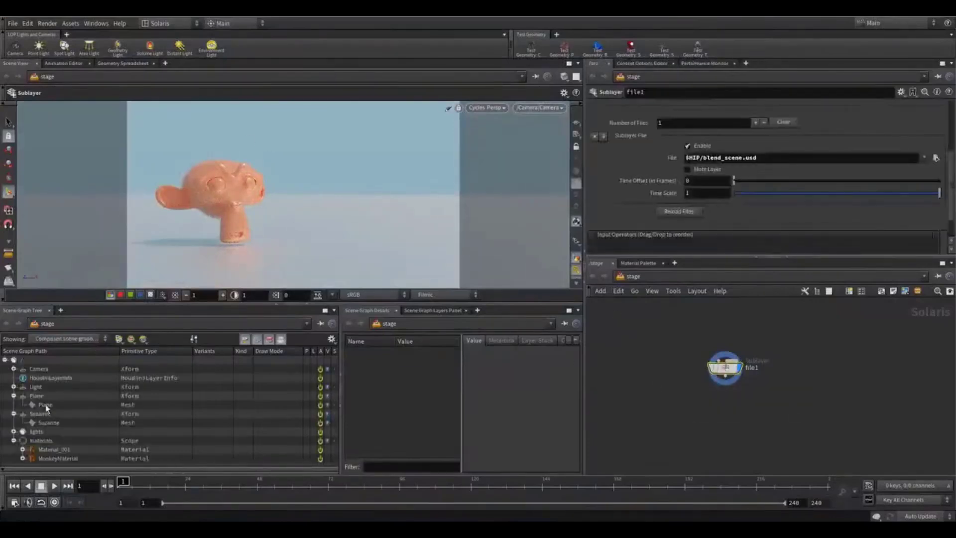
{"action": "scroll", "coordinate": [687, 409], "scroll_direction": "up", "scroll_amount": 2}
Step: Add a testgeometry_pighead1 node with Reverse Polygon Vertex Ordering on, and display and frame it
{"action": "key", "text": "Tab"}
{"action": "key", "text": "Return"}
{"action": "left_click", "coordinate": [814, 361]}
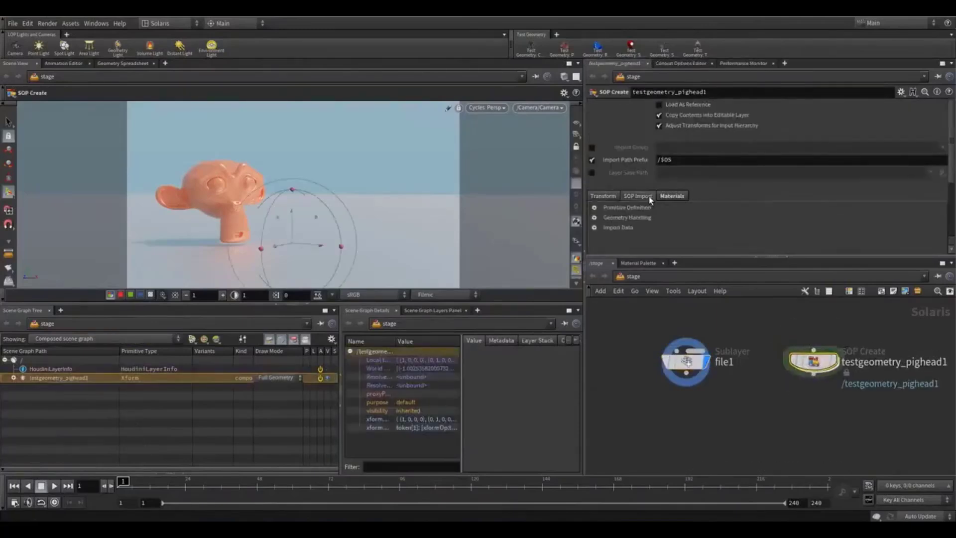
{"action": "left_click", "coordinate": [595, 166]}
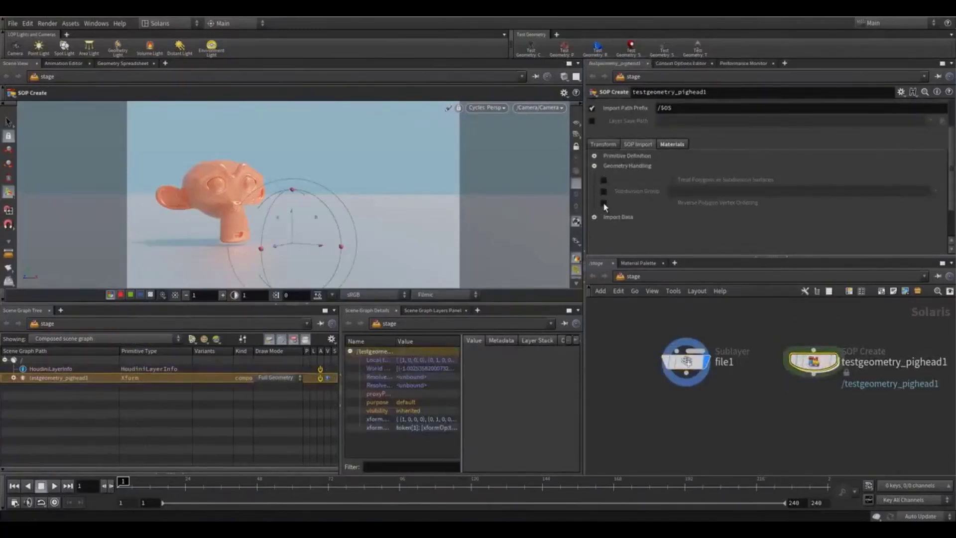
{"action": "left_click", "coordinate": [604, 203]}
{"action": "left_click", "coordinate": [834, 361]}
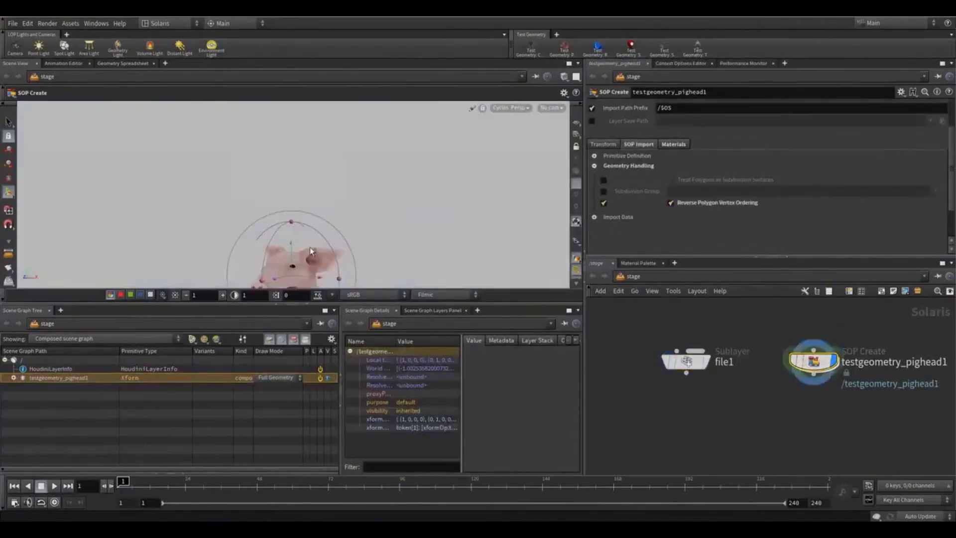
{"action": "key", "text": "f"}
Step: Merge file1 and the pig head through a merge1 node, then choose the viewport camera
{"action": "key", "text": "Tab"}
{"action": "type", "text": "merge"}
{"action": "key", "text": "Return"}
{"action": "left_click", "coordinate": [725, 423]}
{"action": "left_click_drag", "start_coordinate": [813, 373], "coordinate": [745, 416]}
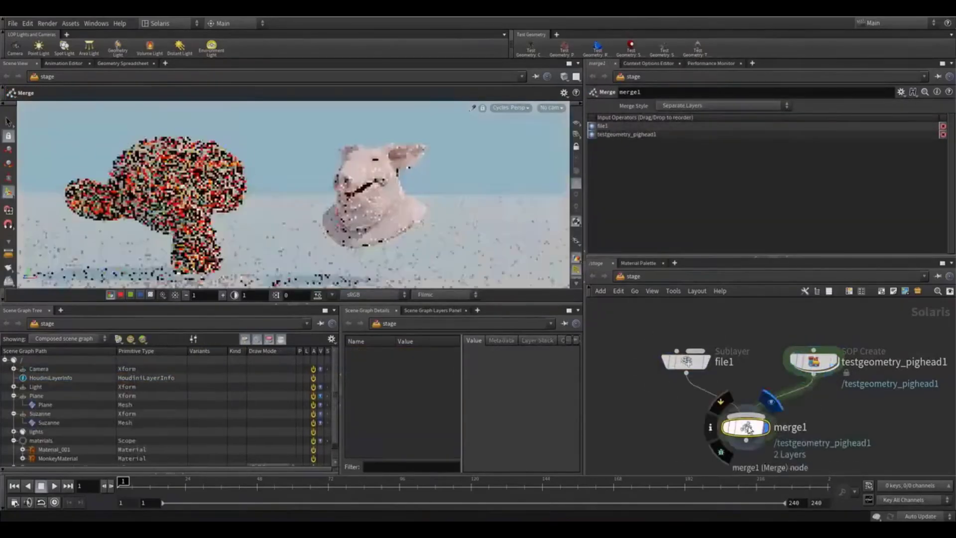
{"action": "left_click", "coordinate": [551, 108]}
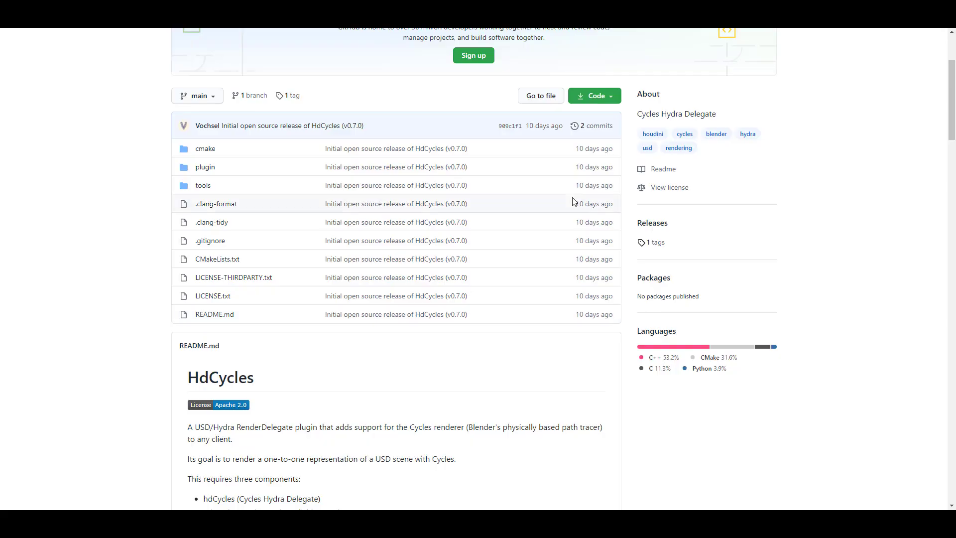
{"action": "scroll", "coordinate": [574, 202], "scroll_direction": "down", "scroll_amount": 3}
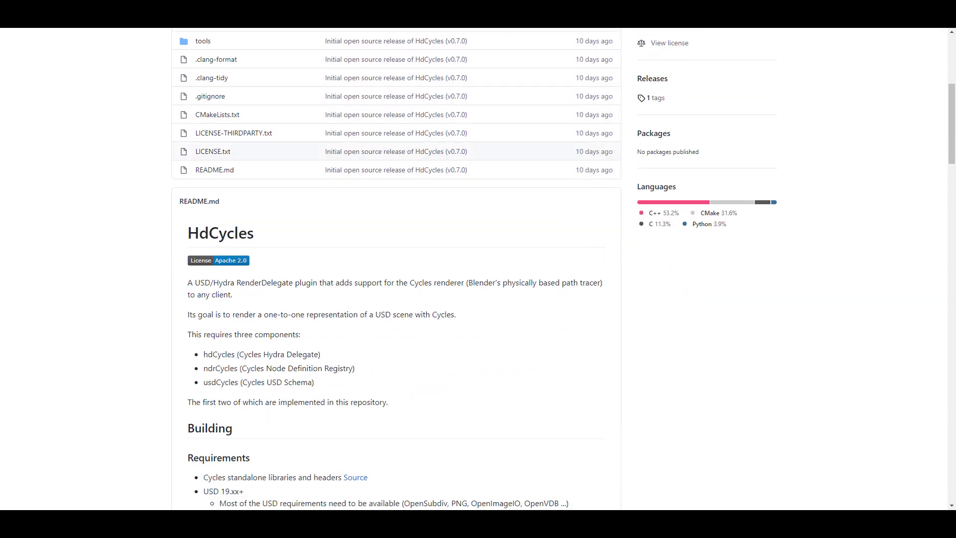
Step: Scroll through the HdCycles repository README on GitHub
{"action": "scroll", "coordinate": [506, 252], "scroll_direction": "up", "scroll_amount": 1}
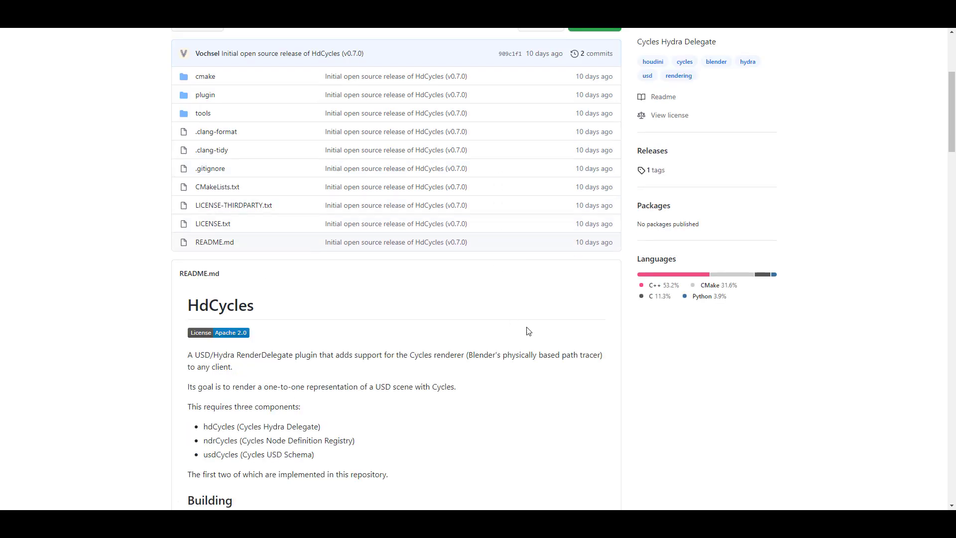
{"action": "scroll", "coordinate": [572, 321], "scroll_direction": "up", "scroll_amount": 3}
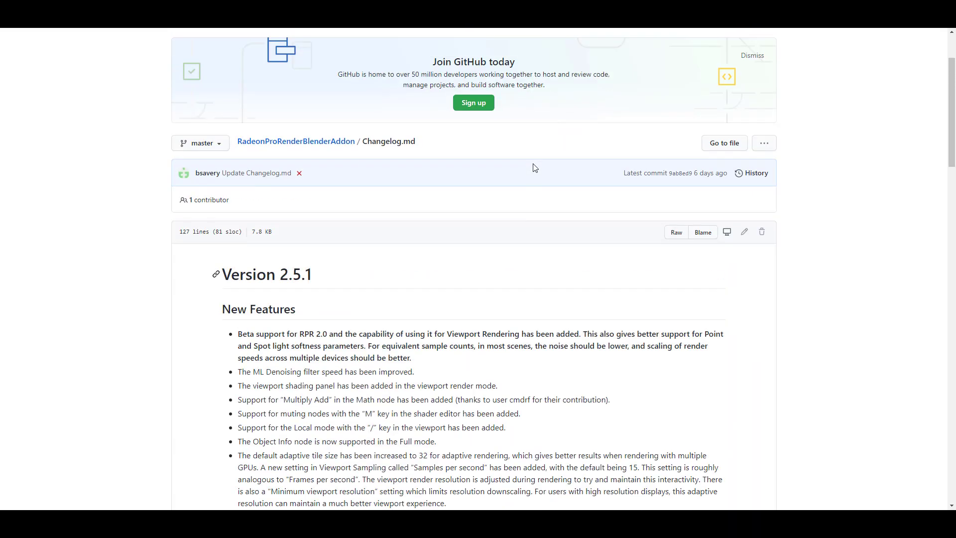
Step: Scroll through the Radeon ProRender add-on changelog's Version 2.5.1 notes and back to the top
{"action": "scroll", "coordinate": [533, 167], "scroll_direction": "down", "scroll_amount": 5}
{"action": "scroll", "coordinate": [533, 166], "scroll_direction": "up", "scroll_amount": 4}
{"action": "scroll", "coordinate": [593, 208], "scroll_direction": "down", "scroll_amount": 3}
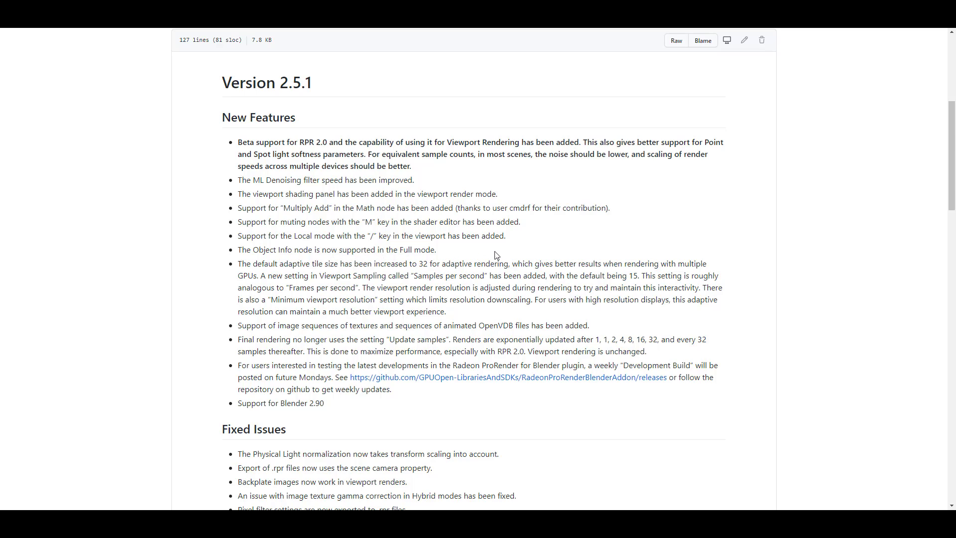
{"action": "scroll", "coordinate": [496, 255], "scroll_direction": "down", "scroll_amount": 1}
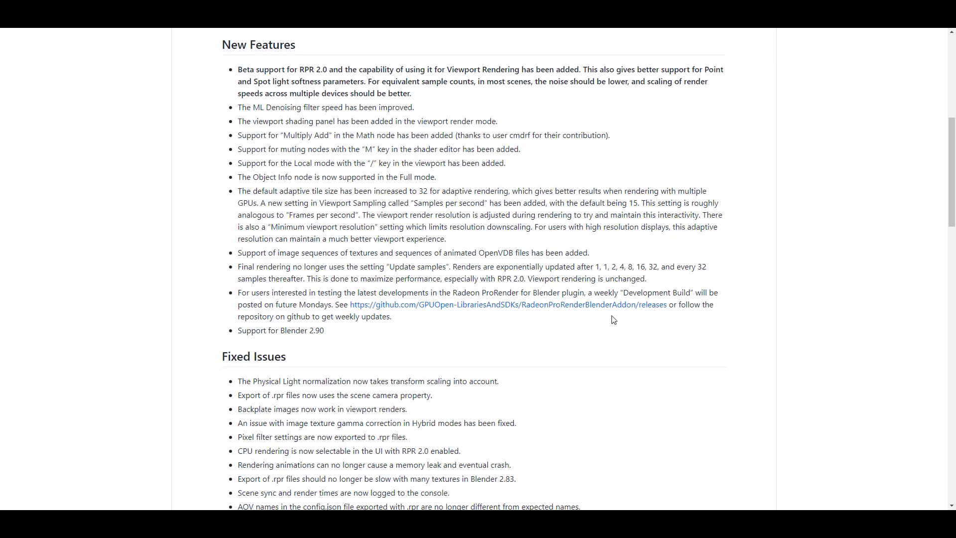
{"action": "scroll", "coordinate": [367, 335], "scroll_direction": "down", "scroll_amount": 4}
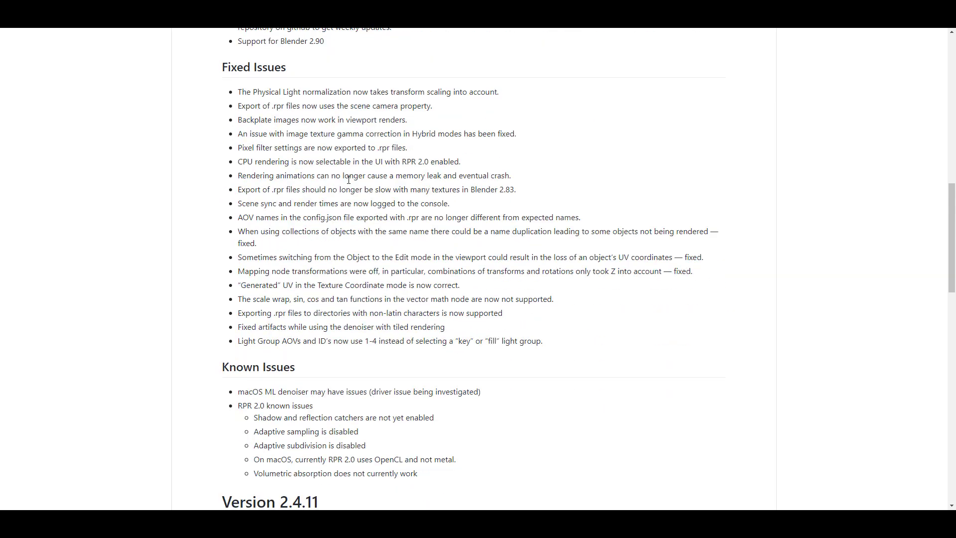
{"action": "scroll", "coordinate": [349, 179], "scroll_direction": "down", "scroll_amount": 2}
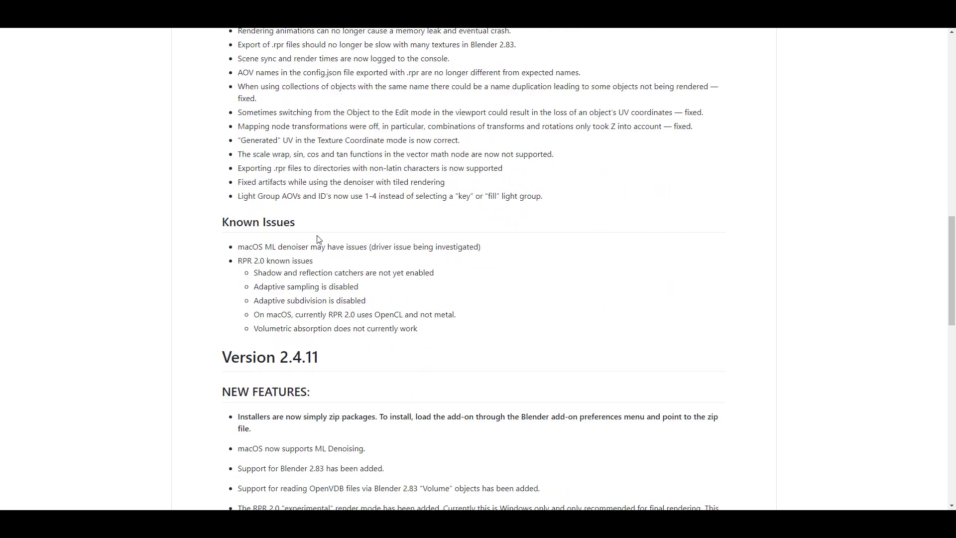
{"action": "scroll", "coordinate": [320, 236], "scroll_direction": "down", "scroll_amount": 1}
{"action": "scroll", "coordinate": [451, 232], "scroll_direction": "up", "scroll_amount": 5}
{"action": "scroll", "coordinate": [453, 232], "scroll_direction": "down", "scroll_amount": 4}
{"action": "scroll", "coordinate": [453, 233], "scroll_direction": "up", "scroll_amount": 5}
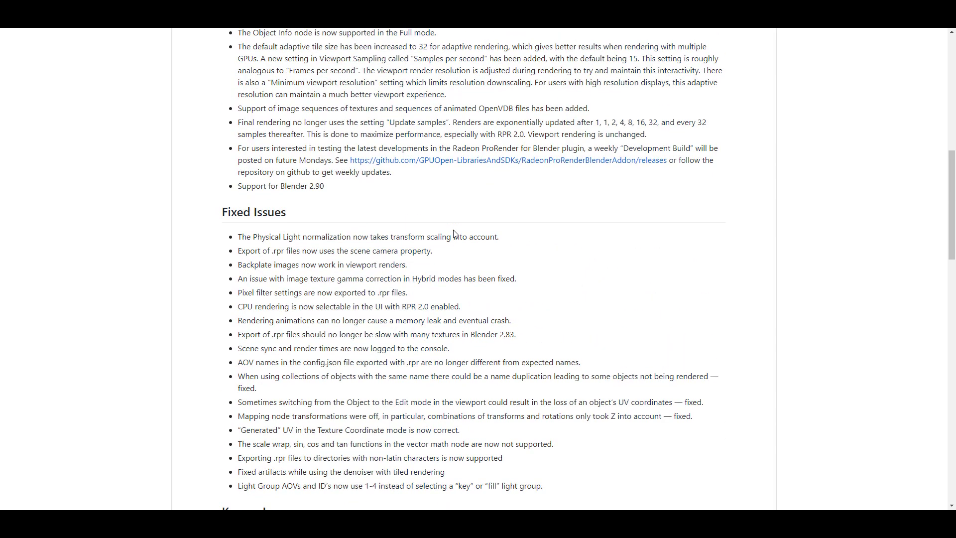
{"action": "scroll", "coordinate": [454, 234], "scroll_direction": "up", "scroll_amount": 6}
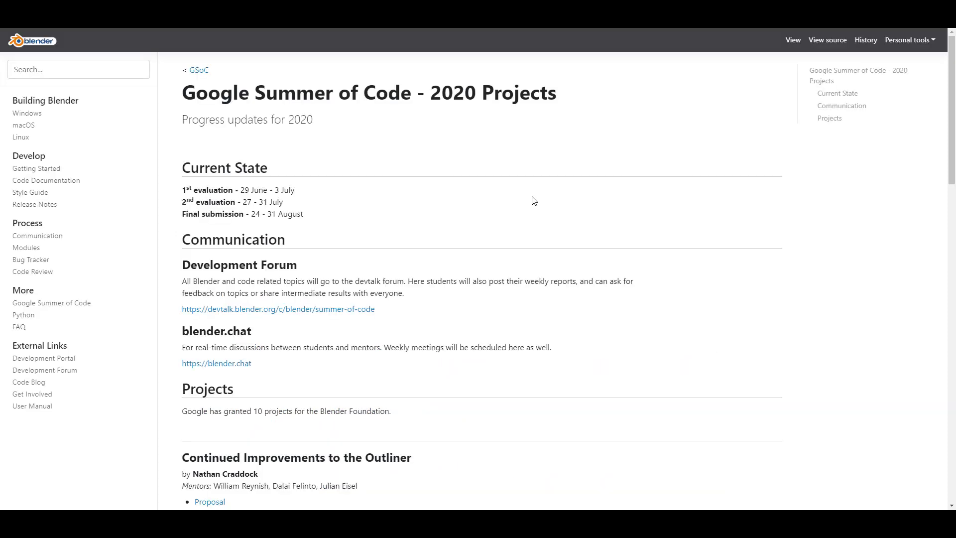
Step: Scroll through the GSoC 2020 project entries and the Soft Body Sim weekly reports thread
{"action": "scroll", "coordinate": [382, 164], "scroll_direction": "down", "scroll_amount": 1}
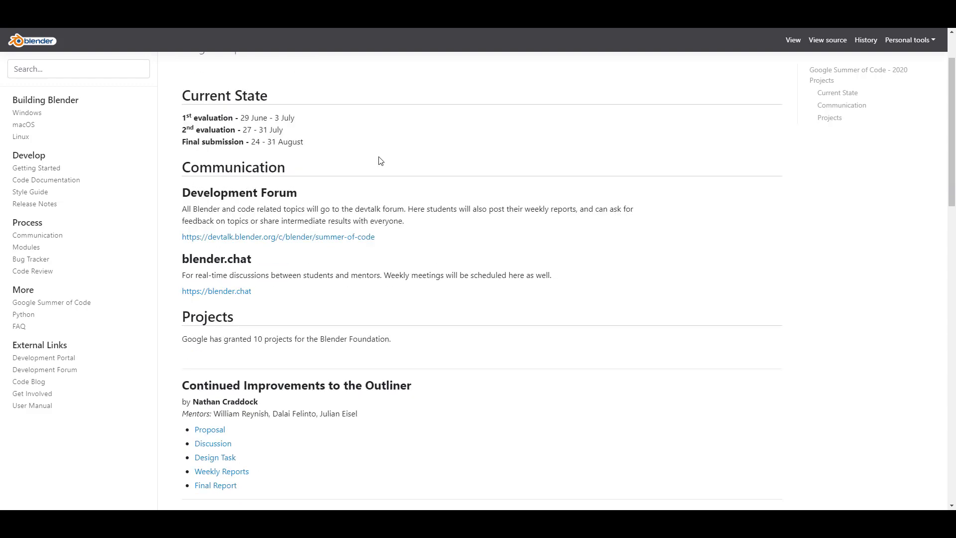
{"action": "scroll", "coordinate": [362, 160], "scroll_direction": "up", "scroll_amount": 1}
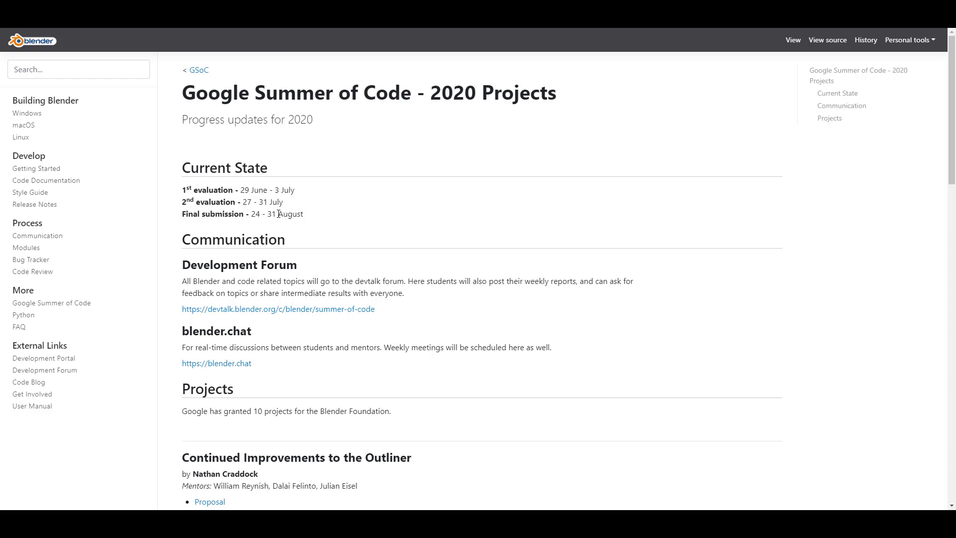
{"action": "scroll", "coordinate": [302, 223], "scroll_direction": "down", "scroll_amount": 8}
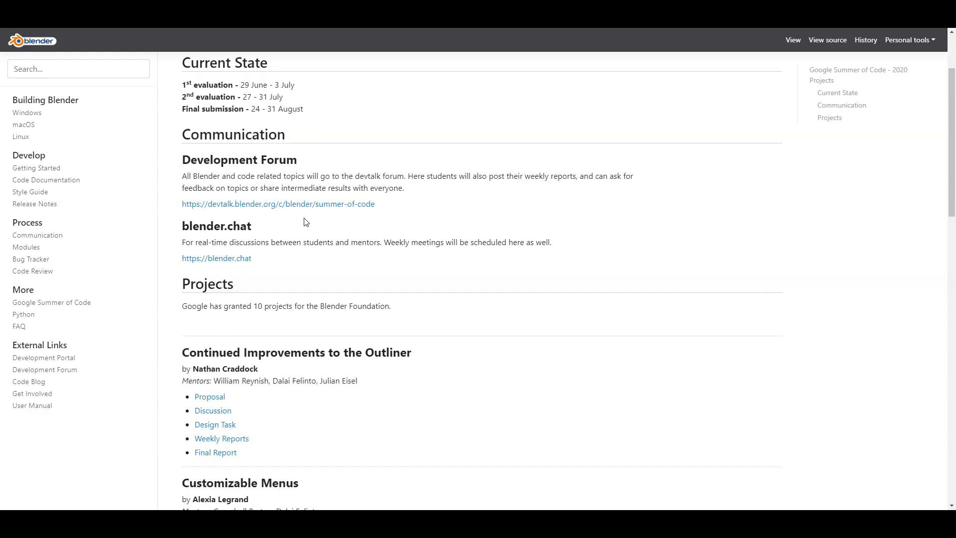
{"action": "scroll", "coordinate": [441, 206], "scroll_direction": "up", "scroll_amount": 8}
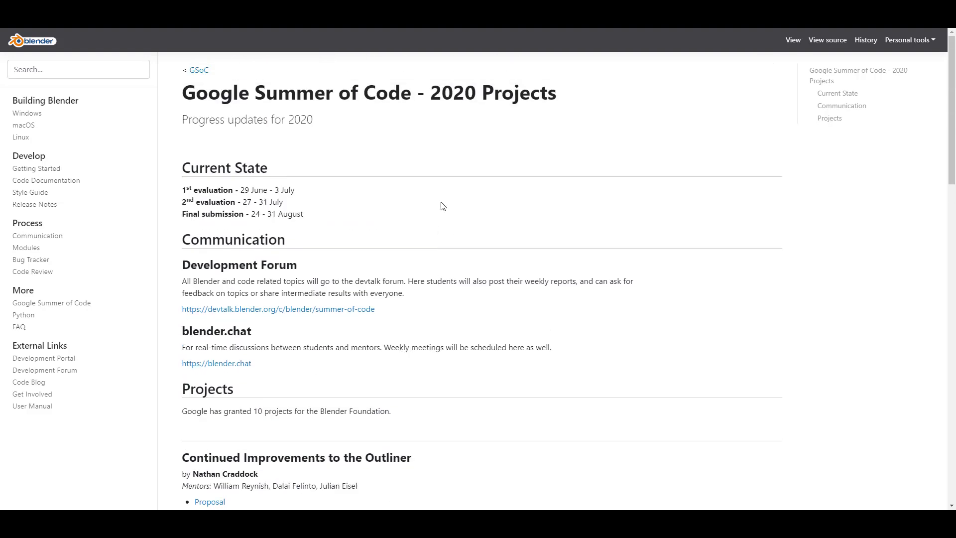
{"action": "scroll", "coordinate": [441, 206], "scroll_direction": "down", "scroll_amount": 4}
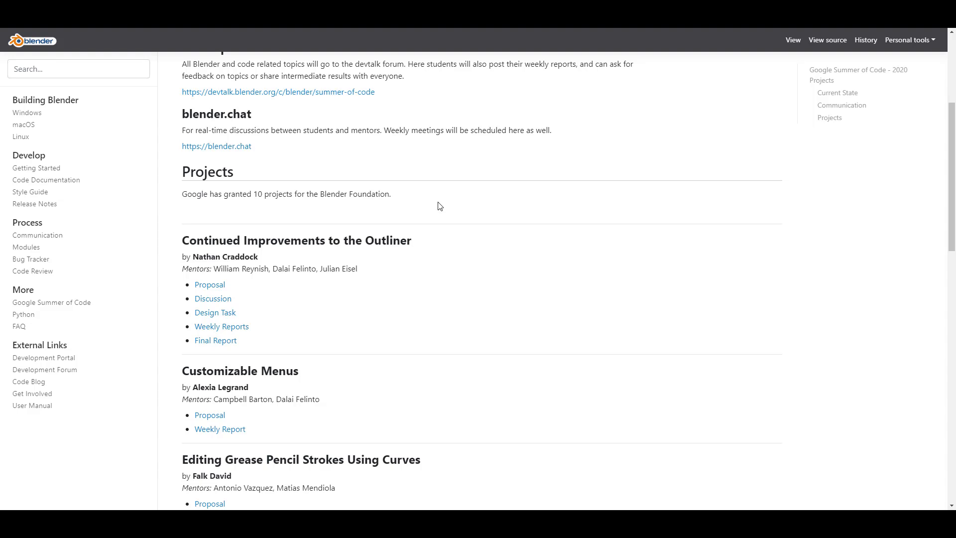
{"action": "scroll", "coordinate": [444, 239], "scroll_direction": "down", "scroll_amount": 4}
{"action": "scroll", "coordinate": [420, 234], "scroll_direction": "down", "scroll_amount": 4}
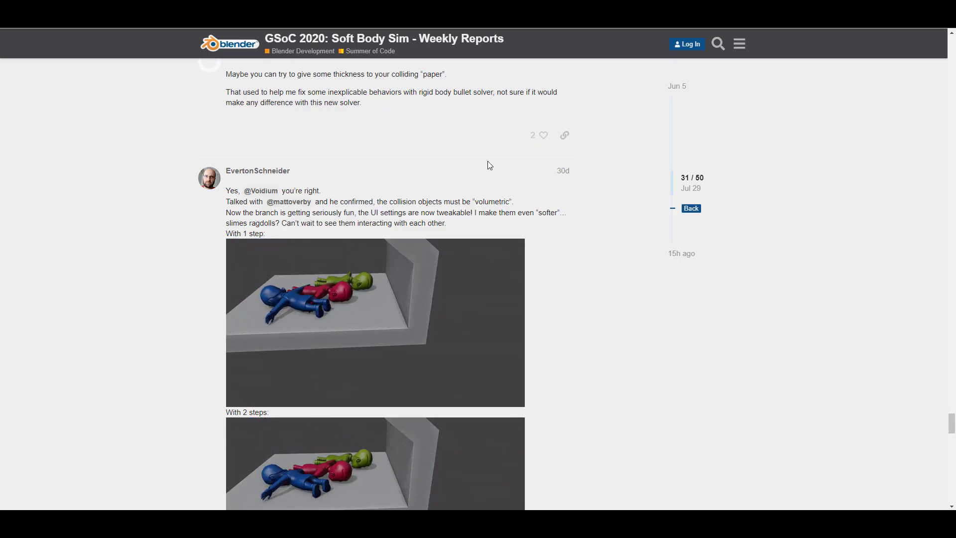
{"action": "scroll", "coordinate": [575, 140], "scroll_direction": "down", "scroll_amount": 4}
{"action": "scroll", "coordinate": [575, 141], "scroll_direction": "down", "scroll_amount": 10}
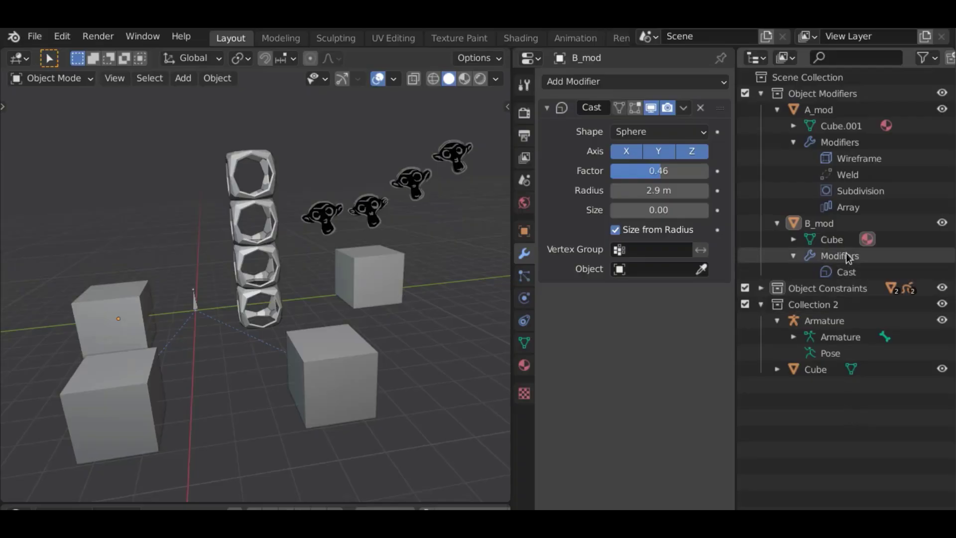
Step: Copy A_mod's Wireframe, Weld and Array modifiers onto B_mod in the Outliner
{"action": "left_click_drag", "start_coordinate": [841, 157], "coordinate": [846, 223]}
{"action": "left_click_drag", "start_coordinate": [838, 181], "coordinate": [843, 271]}
{"action": "left_click_drag", "start_coordinate": [847, 207], "coordinate": [848, 279]}
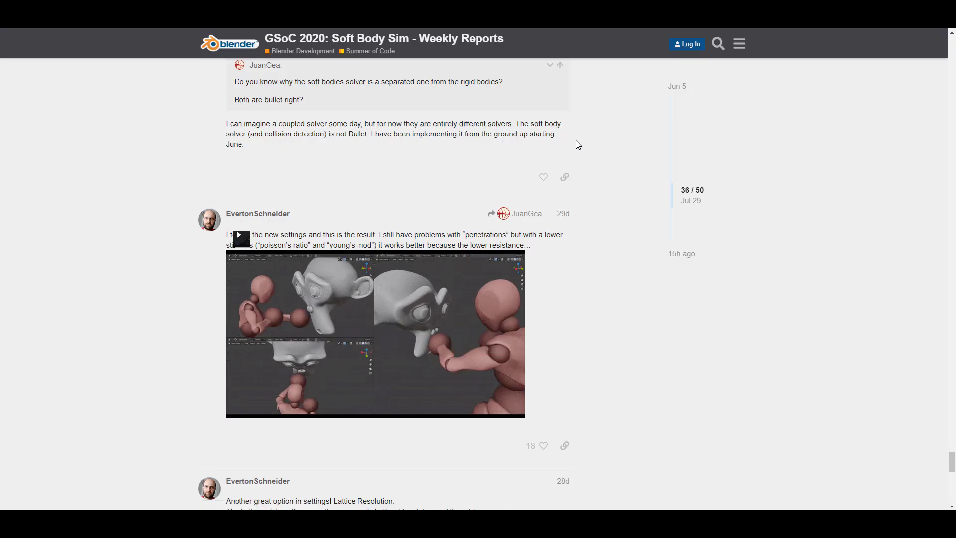
{"action": "scroll", "coordinate": [575, 141], "scroll_direction": "down", "scroll_amount": 5}
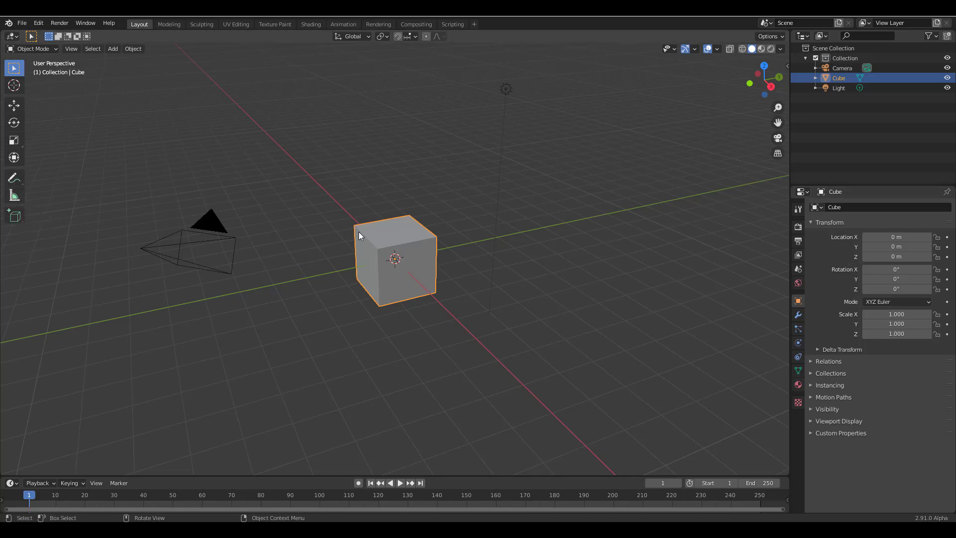
Step: Orbit and zoom toward the default cube, then deselect it
{"action": "middle_click_drag", "start_coordinate": [345, 234], "coordinate": [433, 251]}
{"action": "scroll", "coordinate": [433, 252], "scroll_direction": "up", "scroll_amount": 4}
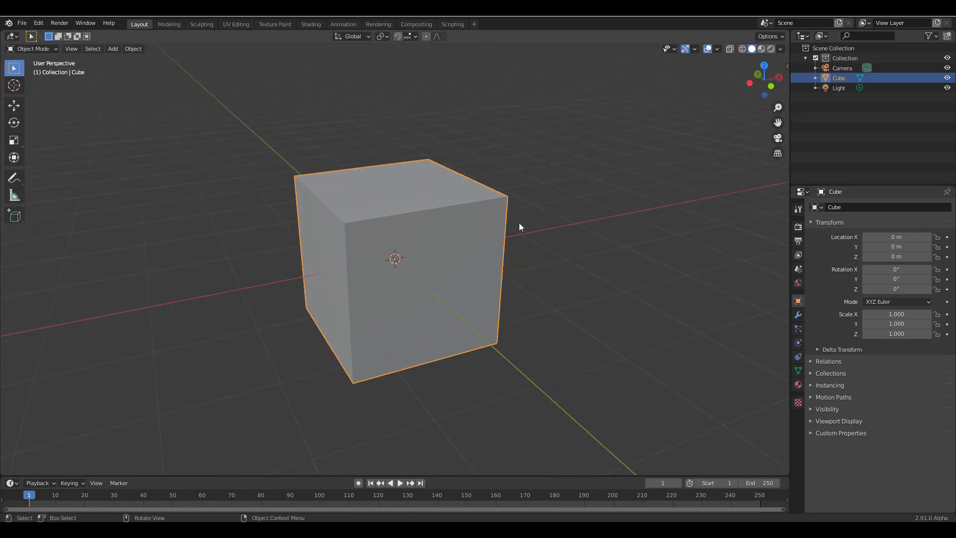
{"action": "middle_click_drag", "start_coordinate": [519, 222], "coordinate": [444, 219]}
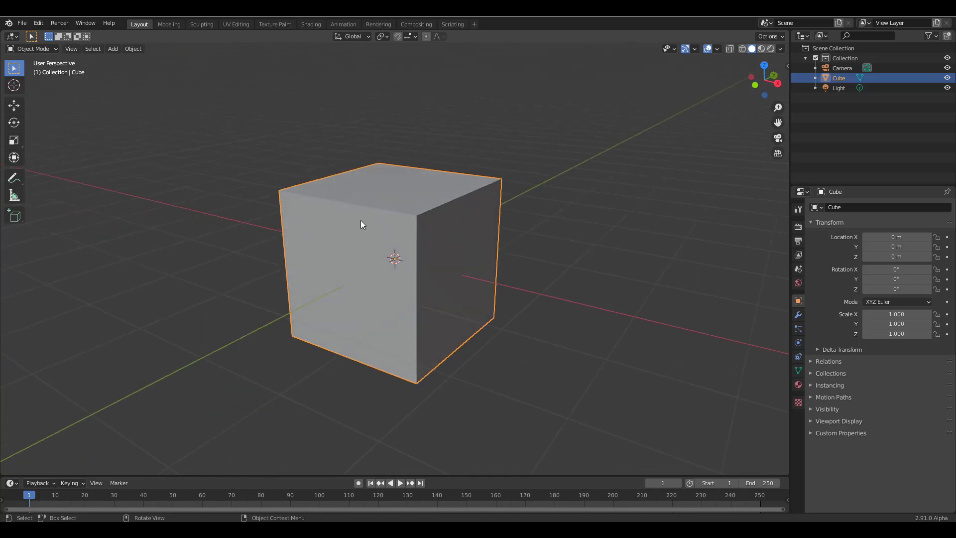
{"action": "left_click", "coordinate": [37, 48]}
{"action": "left_click", "coordinate": [154, 100]}
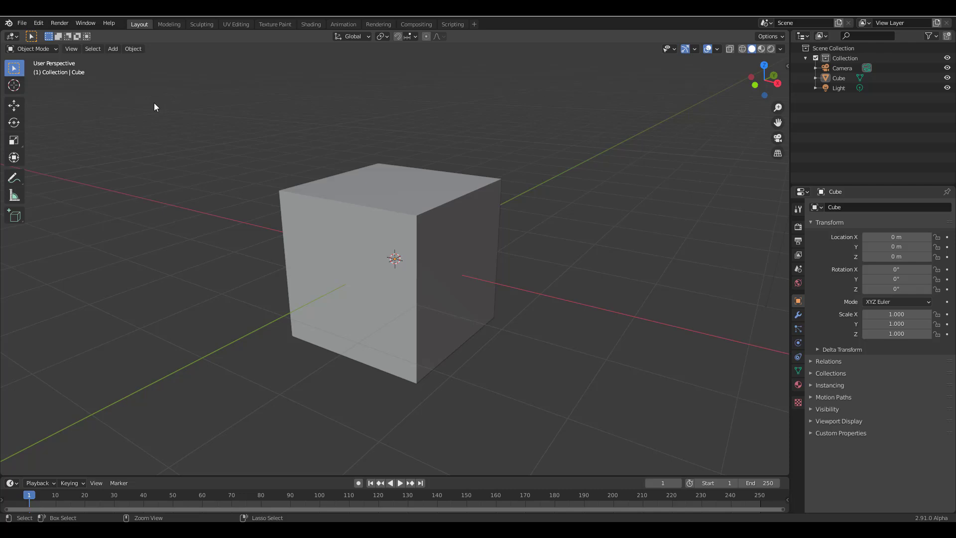
Step: Give the selected cube a level-5 Subdivision modifier and apply it
{"action": "key", "text": "ctrl+1"}
{"action": "left_click", "coordinate": [347, 229]}
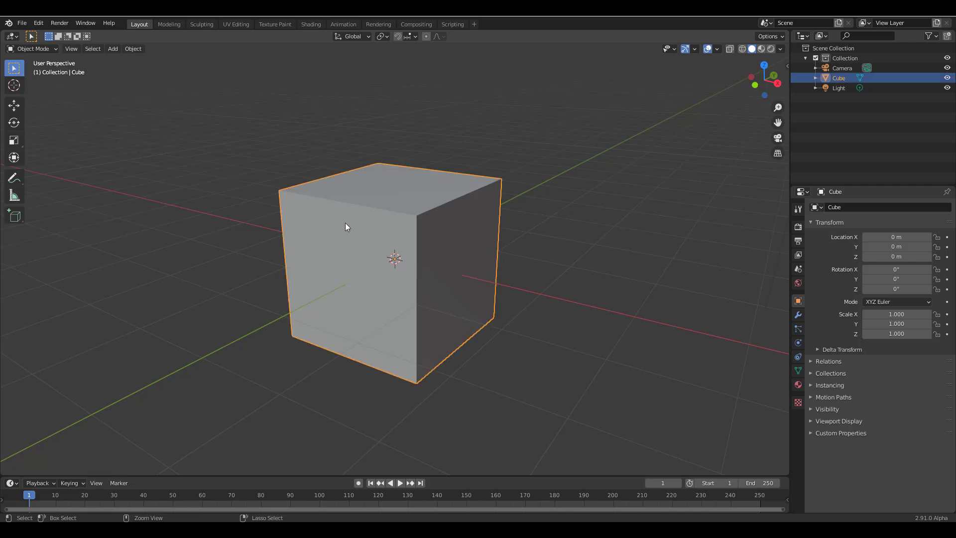
{"action": "key", "text": "ctrl+5"}
{"action": "left_click", "coordinate": [798, 315]}
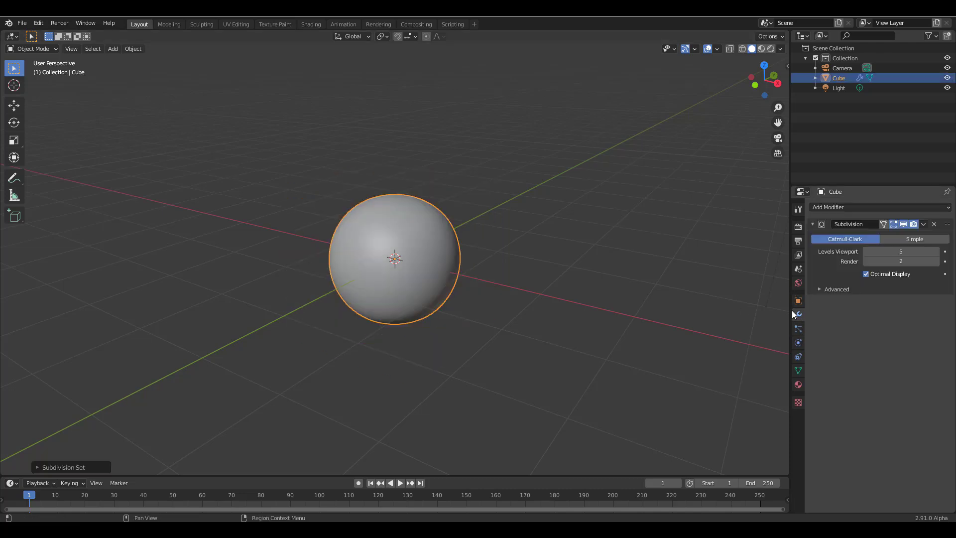
{"action": "left_click", "coordinate": [923, 224]}
{"action": "left_click", "coordinate": [896, 234]}
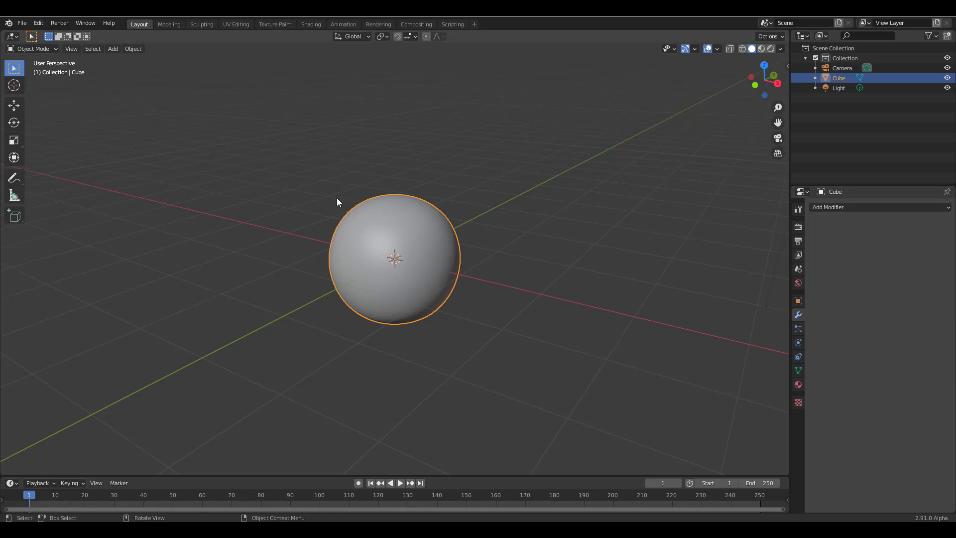
Step: Shade the resulting sphere smooth and switch it into Sculpt Mode
{"action": "middle_click_drag", "start_coordinate": [348, 207], "coordinate": [384, 211]}
{"action": "scroll", "coordinate": [383, 211], "scroll_direction": "up", "scroll_amount": 3}
{"action": "right_click", "coordinate": [556, 126]}
{"action": "left_click", "coordinate": [557, 126]}
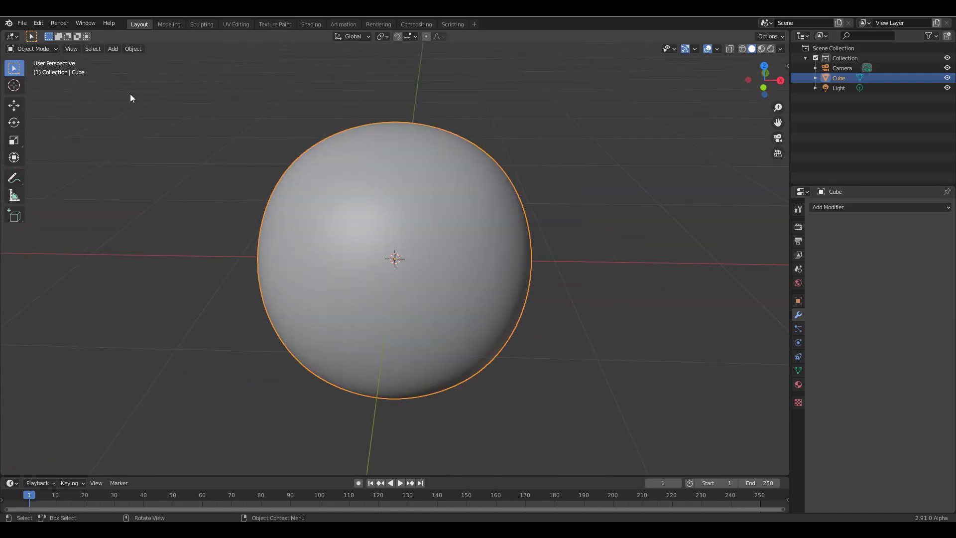
{"action": "left_click", "coordinate": [34, 49]}
{"action": "left_click", "coordinate": [35, 82]}
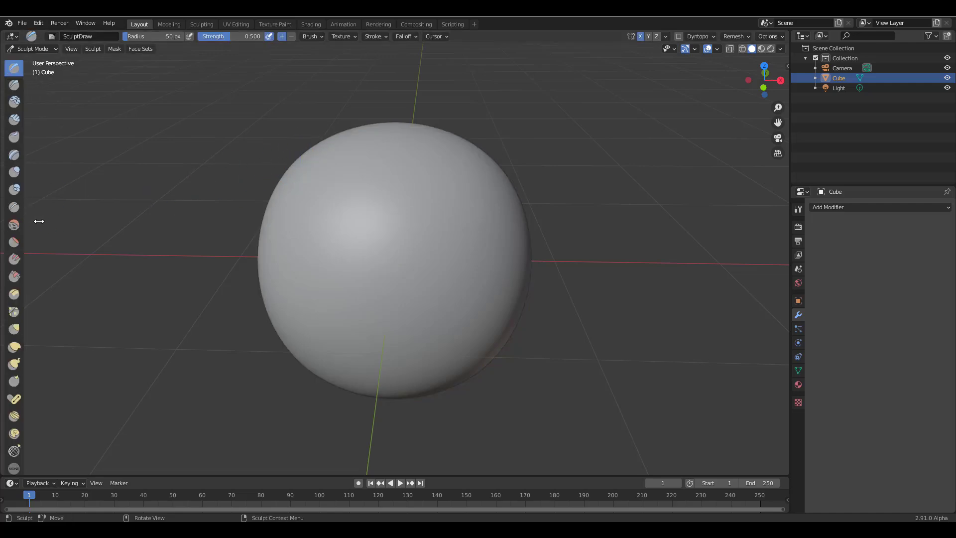
Step: Drag the left toolbar's edge outward so the sculpt brush icons form two columns
{"action": "left_click_drag", "start_coordinate": [27, 220], "coordinate": [42, 224]}
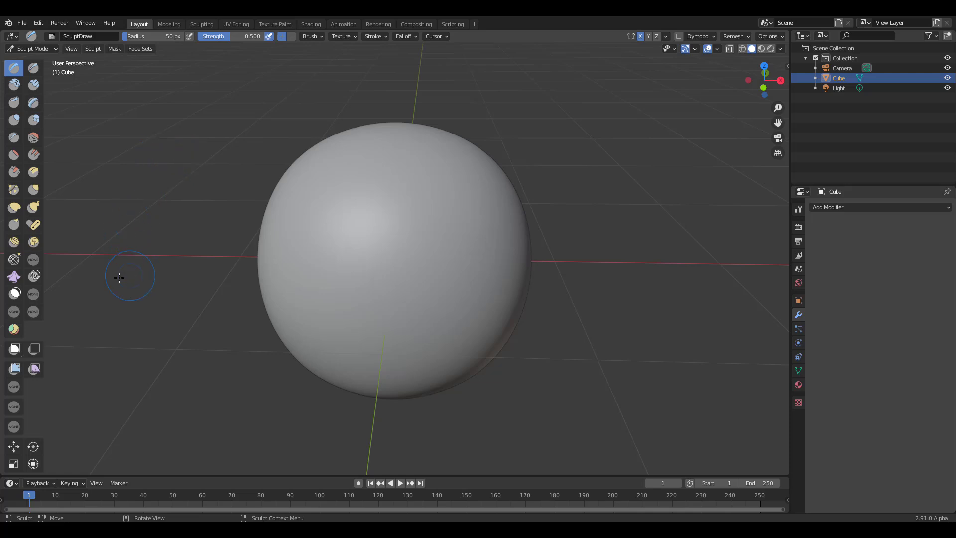
Step: Switch to the Snake Hook brush and set its radius to 206 px
{"action": "left_click", "coordinate": [14, 277]}
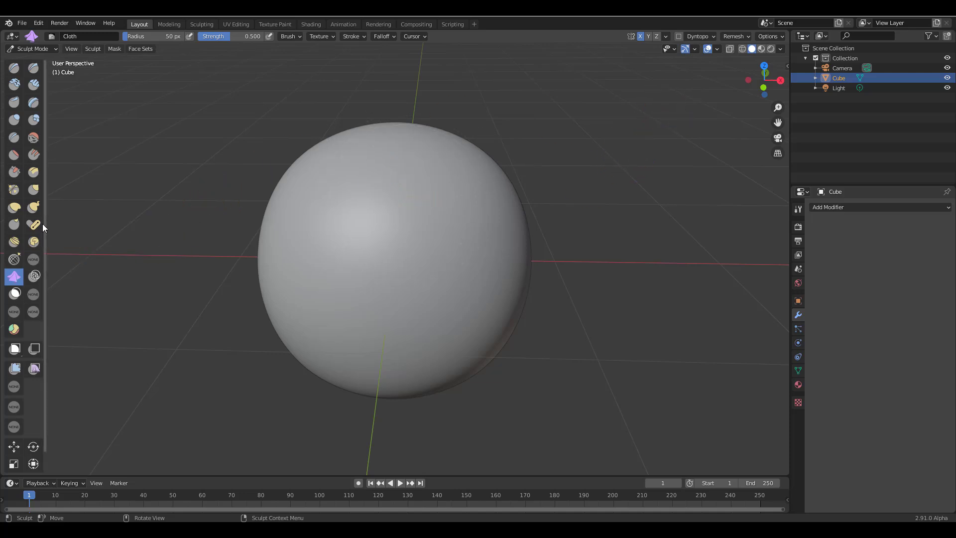
{"action": "left_click", "coordinate": [33, 207]}
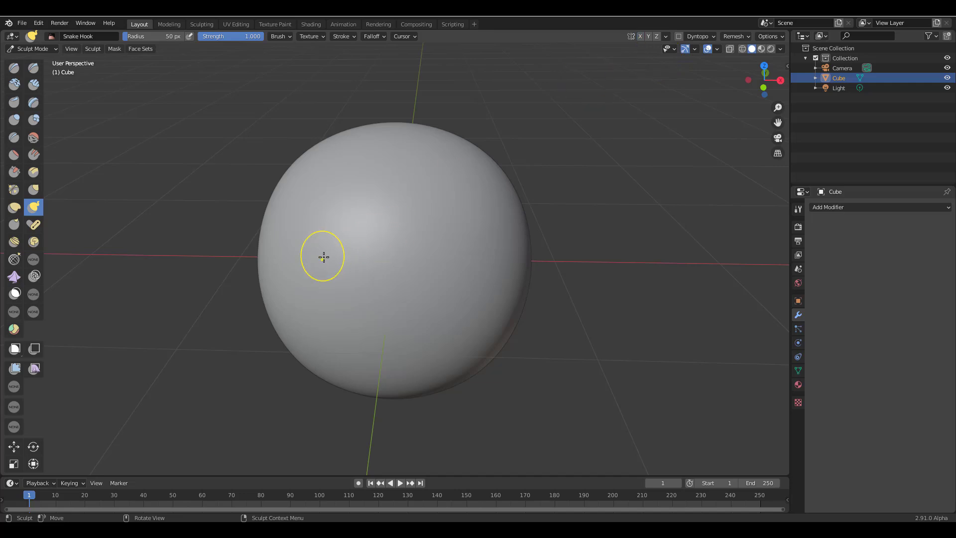
{"action": "key", "text": "f"}
{"action": "left_click", "coordinate": [474, 275]}
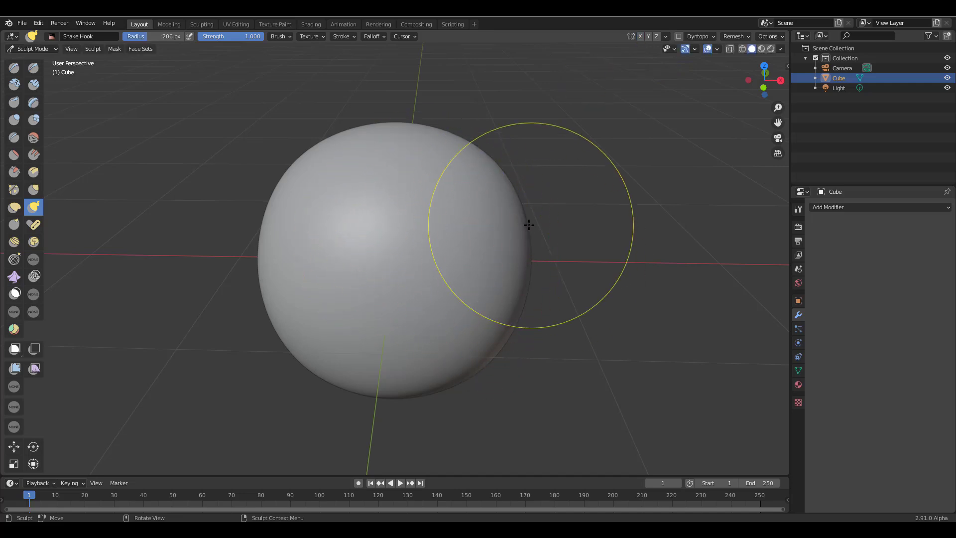
Step: Pull two test tentacles out of the sphere, undo both, and select the Cloth brush
{"action": "scroll", "coordinate": [507, 232], "scroll_direction": "down", "scroll_amount": 3}
{"action": "middle_click_drag", "start_coordinate": [529, 235], "coordinate": [479, 171]}
{"action": "mouse_move", "coordinate": [478, 170]}
{"action": "left_mouse_down"}
{"action": "mouse_move", "coordinate": [625, 223]}
{"action": "mouse_move", "coordinate": [688, 305]}
{"action": "mouse_move", "coordinate": [714, 173]}
{"action": "mouse_move", "coordinate": [692, 180]}
{"action": "left_mouse_up"}
{"action": "key", "text": "ctrl+z"}
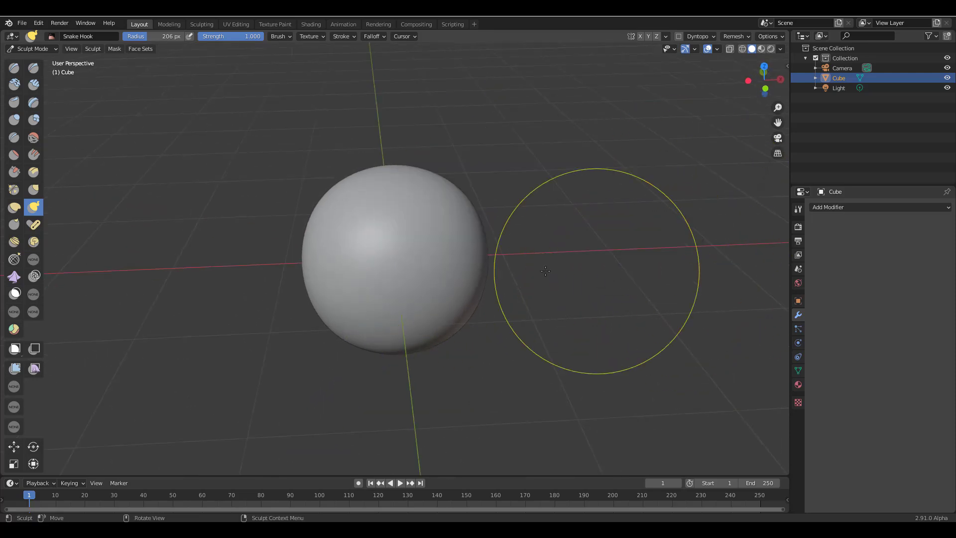
{"action": "mouse_move", "coordinate": [456, 271]}
{"action": "left_mouse_down"}
{"action": "mouse_move", "coordinate": [591, 235]}
{"action": "mouse_move", "coordinate": [704, 267]}
{"action": "left_mouse_up"}
{"action": "key", "text": "ctrl+z"}
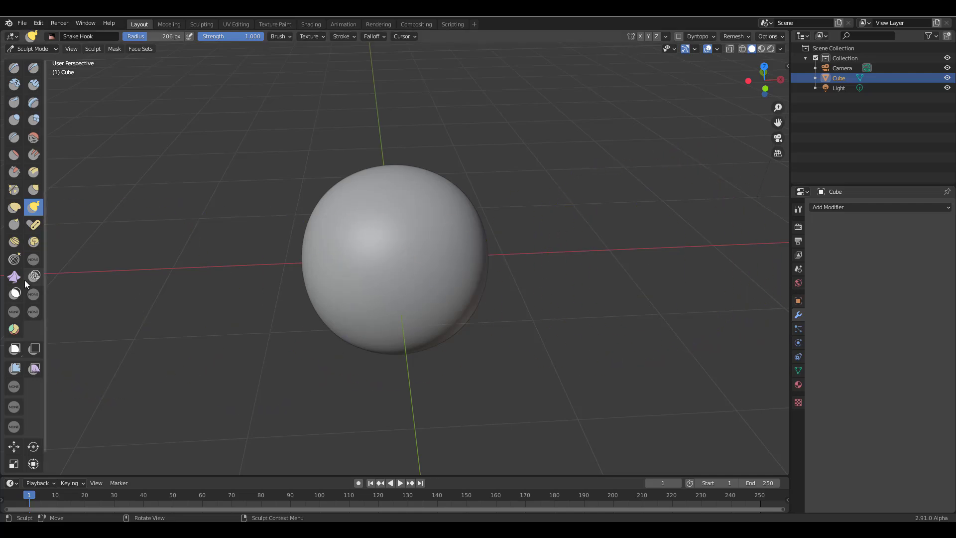
{"action": "left_click", "coordinate": [14, 277]}
Step: Test Cloth brush wrinkles on the sphere, then undo them
{"action": "left_click_drag", "start_coordinate": [454, 240], "coordinate": [444, 246]}
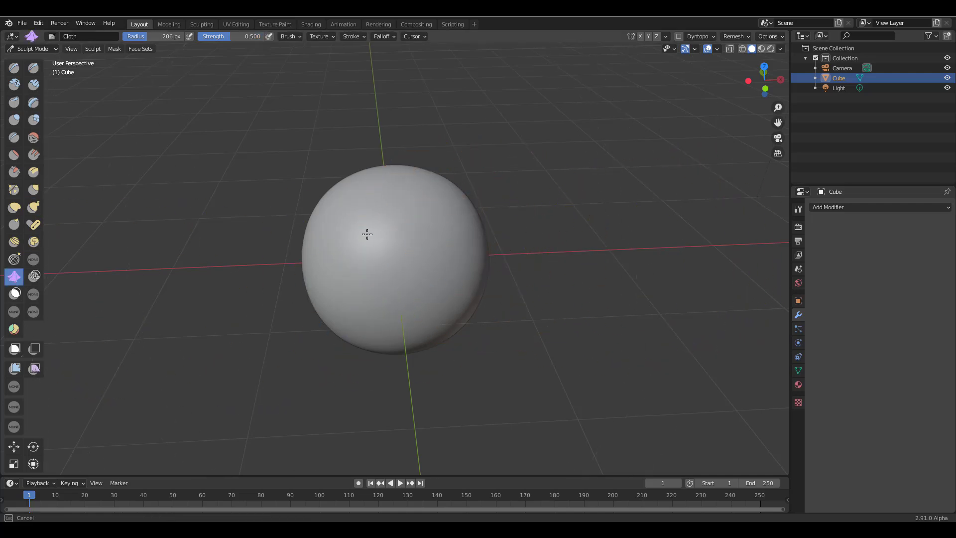
{"action": "mouse_move", "coordinate": [362, 269]}
{"action": "left_mouse_down"}
{"action": "mouse_move", "coordinate": [494, 215]}
{"action": "mouse_move", "coordinate": [511, 255]}
{"action": "left_mouse_up"}
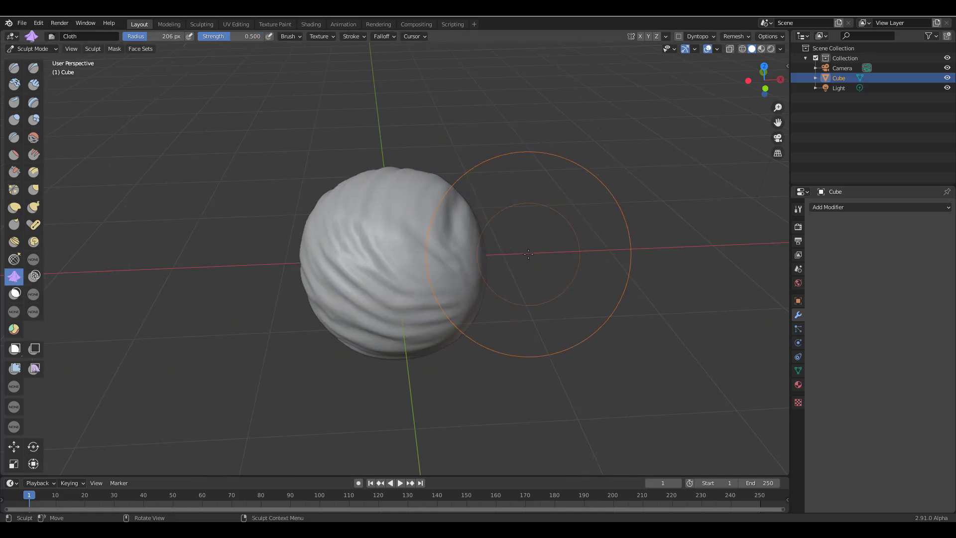
{"action": "key", "text": "ctrl+z"}
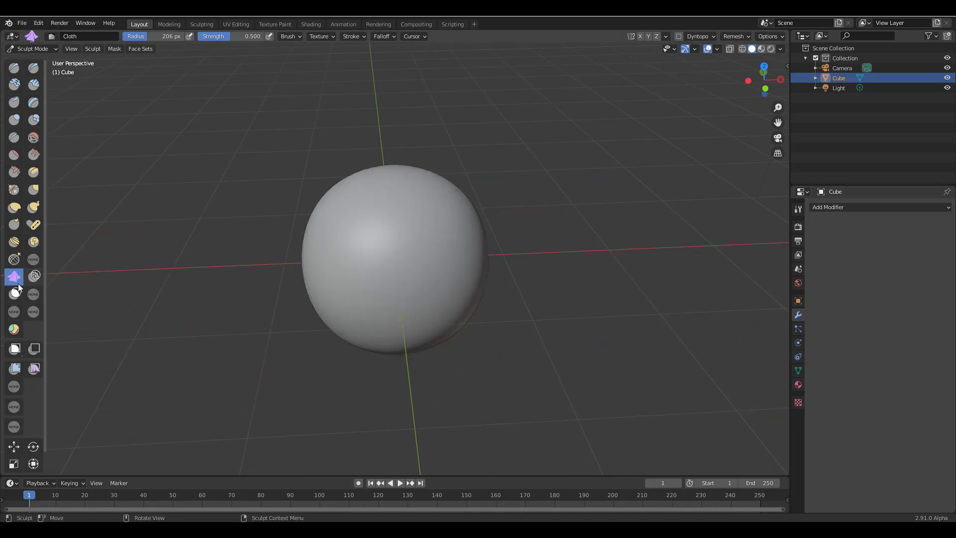
Step: Set the Cloth brush's Deformation to Snake Hook in the Active Tool settings
{"action": "left_click", "coordinate": [798, 208]}
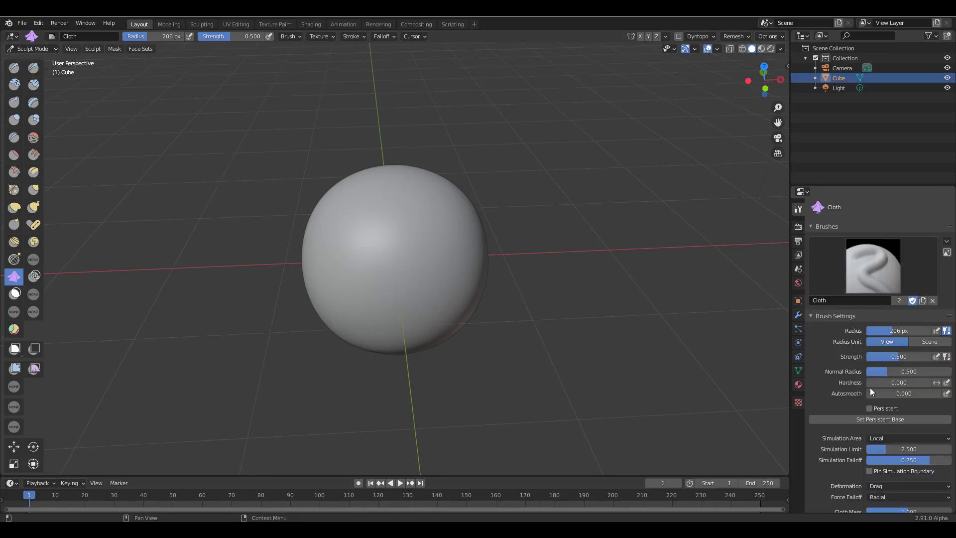
{"action": "scroll", "coordinate": [870, 399], "scroll_direction": "down", "scroll_amount": 3}
{"action": "left_click", "coordinate": [908, 426]}
{"action": "left_click", "coordinate": [891, 335]}
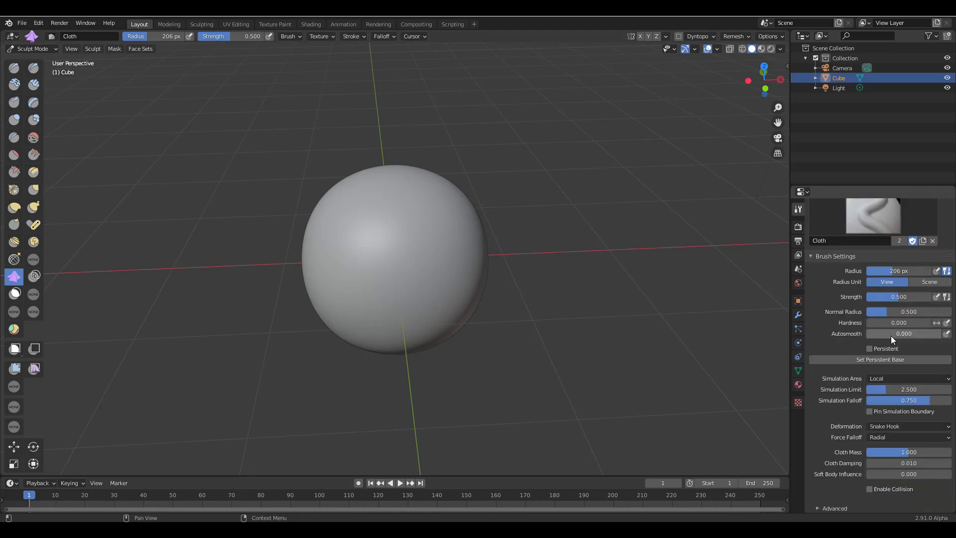
{"action": "scroll", "coordinate": [416, 288], "scroll_direction": "down", "scroll_amount": 3}
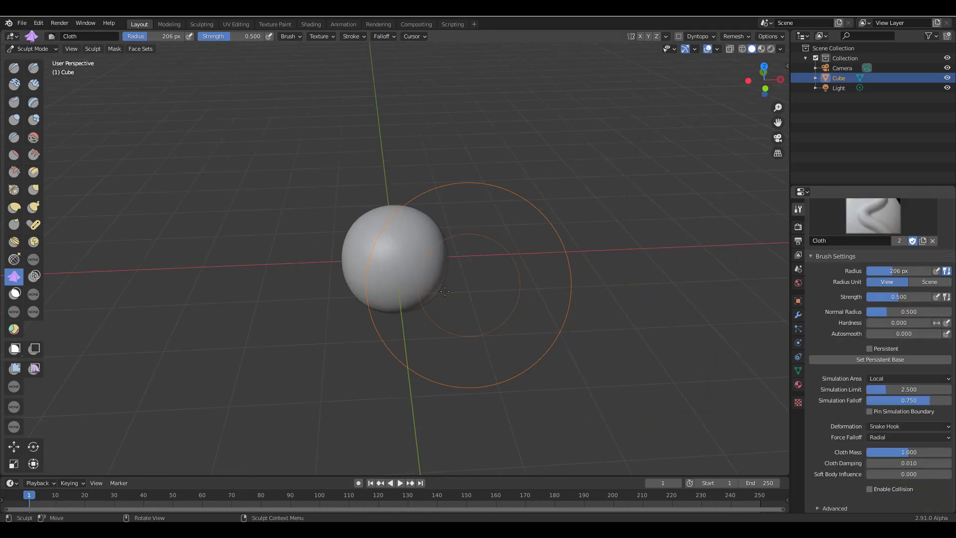
{"action": "middle_click_drag", "start_coordinate": [416, 288], "coordinate": [438, 298]}
{"action": "scroll", "coordinate": [448, 299], "scroll_direction": "up", "scroll_amount": 4}
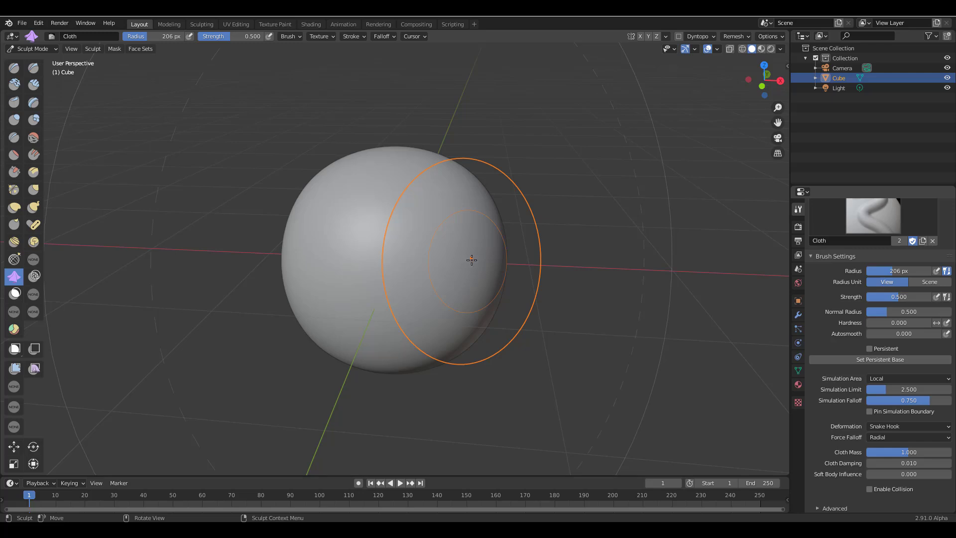
Step: Fold and stretch the sphere with several Cloth Snake Hook strokes, orbiting between them
{"action": "mouse_move", "coordinate": [470, 294]}
{"action": "left_mouse_down"}
{"action": "mouse_move", "coordinate": [419, 261]}
{"action": "mouse_move", "coordinate": [493, 286]}
{"action": "mouse_move", "coordinate": [573, 254]}
{"action": "mouse_move", "coordinate": [637, 208]}
{"action": "mouse_move", "coordinate": [624, 334]}
{"action": "mouse_move", "coordinate": [474, 313]}
{"action": "mouse_move", "coordinate": [465, 215]}
{"action": "mouse_move", "coordinate": [605, 194]}
{"action": "mouse_move", "coordinate": [575, 318]}
{"action": "mouse_move", "coordinate": [460, 201]}
{"action": "mouse_move", "coordinate": [545, 90]}
{"action": "mouse_move", "coordinate": [655, 143]}
{"action": "mouse_move", "coordinate": [629, 159]}
{"action": "left_mouse_up"}
{"action": "left_click_drag", "start_coordinate": [359, 341], "coordinate": [287, 356]}
{"action": "mouse_move", "coordinate": [456, 188]}
{"action": "left_mouse_down"}
{"action": "mouse_move", "coordinate": [491, 203]}
{"action": "mouse_move", "coordinate": [519, 239]}
{"action": "mouse_move", "coordinate": [549, 156]}
{"action": "mouse_move", "coordinate": [563, 238]}
{"action": "left_mouse_up"}
{"action": "mouse_move", "coordinate": [354, 271]}
{"action": "left_mouse_down"}
{"action": "mouse_move", "coordinate": [317, 317]}
{"action": "mouse_move", "coordinate": [268, 305]}
{"action": "left_mouse_up"}
{"action": "mouse_move", "coordinate": [459, 252]}
{"action": "left_mouse_down"}
{"action": "mouse_move", "coordinate": [448, 273]}
{"action": "mouse_move", "coordinate": [331, 277]}
{"action": "mouse_move", "coordinate": [309, 294]}
{"action": "left_mouse_up"}
{"action": "middle_click_drag", "start_coordinate": [452, 350], "coordinate": [245, 267]}
{"action": "mouse_move", "coordinate": [245, 266]}
{"action": "left_mouse_down"}
{"action": "mouse_move", "coordinate": [294, 280]}
{"action": "mouse_move", "coordinate": [289, 262]}
{"action": "mouse_move", "coordinate": [286, 277]}
{"action": "left_mouse_up"}
Step: Paint a new pink face set across Suzanne's cheek and chin
{"action": "scroll", "coordinate": [566, 287], "scroll_direction": "up", "scroll_amount": 3}
{"action": "mouse_move", "coordinate": [566, 288]}
{"action": "middle_mouse_down"}
{"action": "mouse_move", "coordinate": [395, 322]}
{"action": "mouse_move", "coordinate": [321, 309]}
{"action": "middle_mouse_up"}
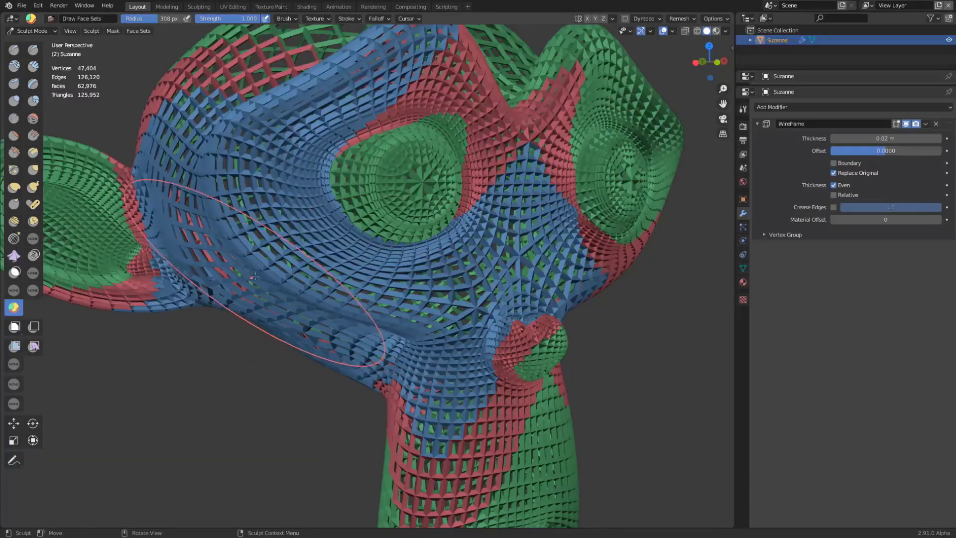
{"action": "mouse_move", "coordinate": [279, 279]}
{"action": "left_mouse_down"}
{"action": "mouse_move", "coordinate": [298, 343]}
{"action": "mouse_move", "coordinate": [479, 490]}
{"action": "left_mouse_up"}
Step: Expand a face set across Suzanne's head and toggle the other face sets' visibility
{"action": "key", "text": "shift+w"}
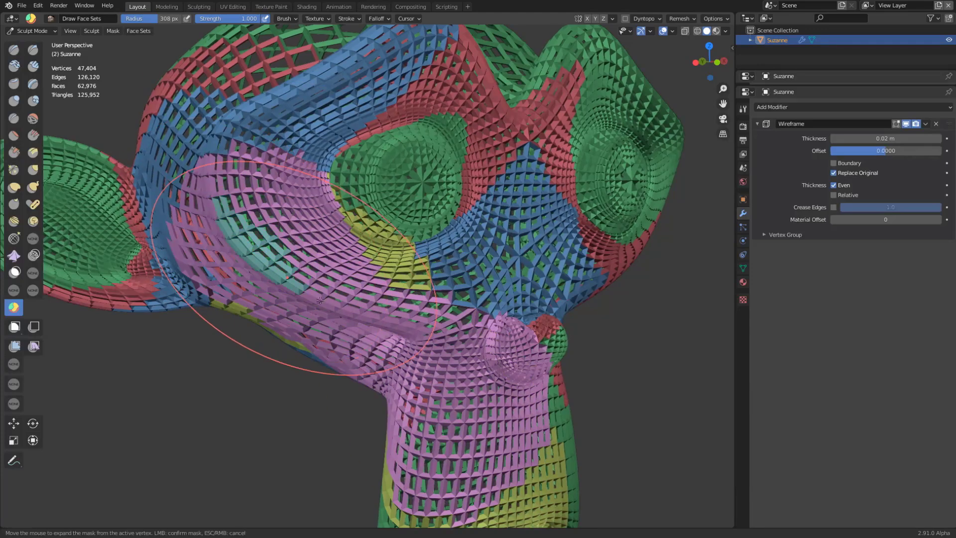
{"action": "left_click", "coordinate": [409, 351]}
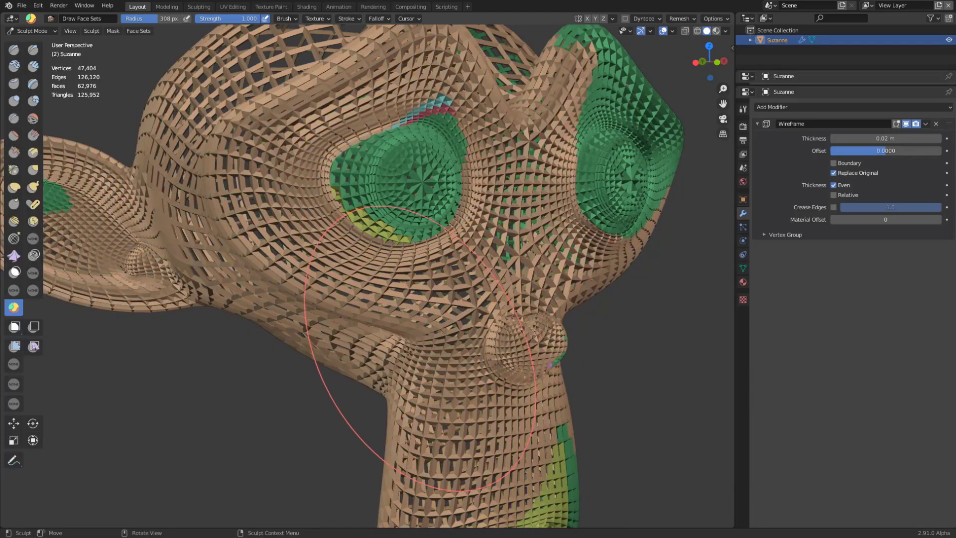
{"action": "key", "text": "h"}
{"action": "key", "text": "h"}
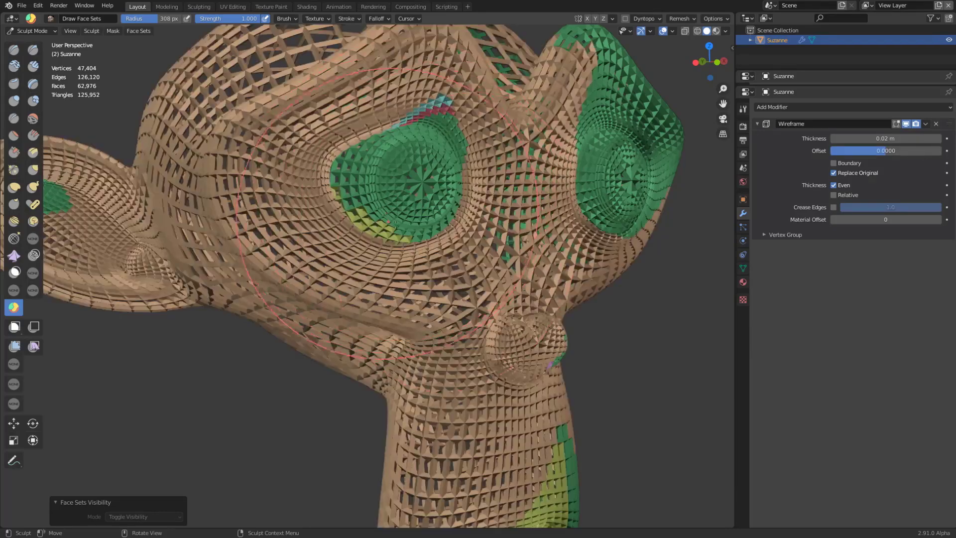
{"action": "key", "text": "h"}
{"action": "key", "text": "h"}
Step: Create a new expanded face set on top of Suzanne's head
{"action": "middle_click_drag", "start_coordinate": [399, 226], "coordinate": [438, 311]}
{"action": "key", "text": "shift+w"}
{"action": "left_click", "coordinate": [381, 239]}
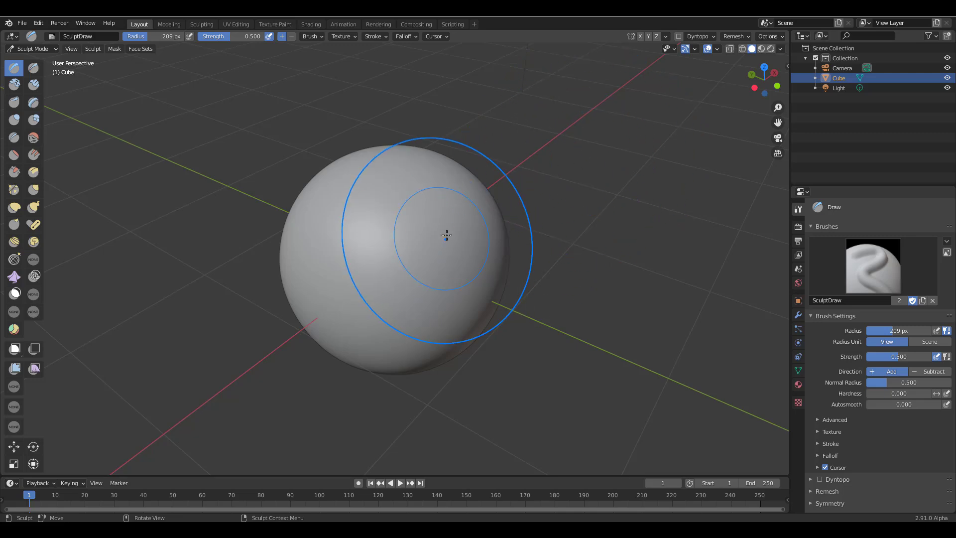
Step: Mask the top of the sphere with the Mask brush
{"action": "mouse_move", "coordinate": [409, 203]}
{"action": "middle_mouse_down"}
{"action": "mouse_move", "coordinate": [406, 232]}
{"action": "mouse_move", "coordinate": [424, 222]}
{"action": "mouse_move", "coordinate": [404, 216]}
{"action": "middle_mouse_up"}
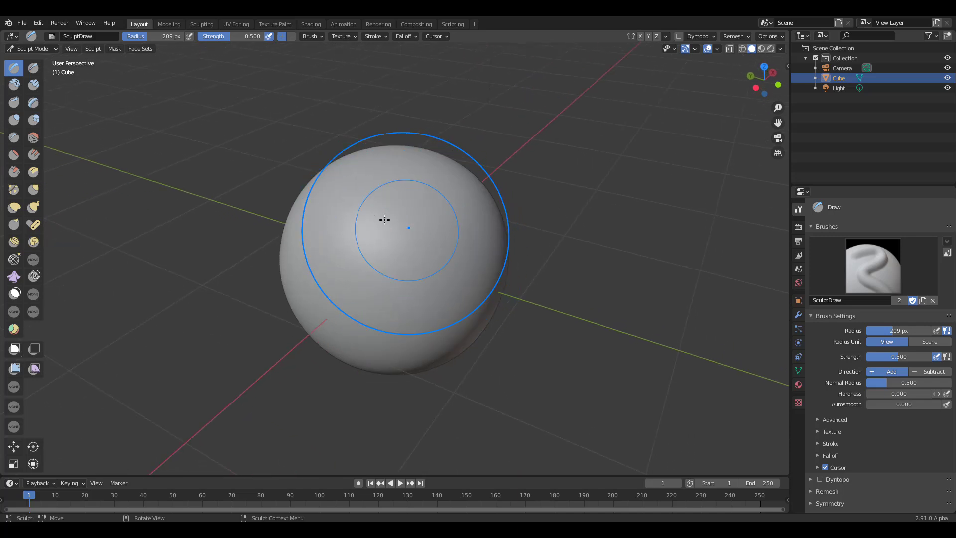
{"action": "key", "text": "m"}
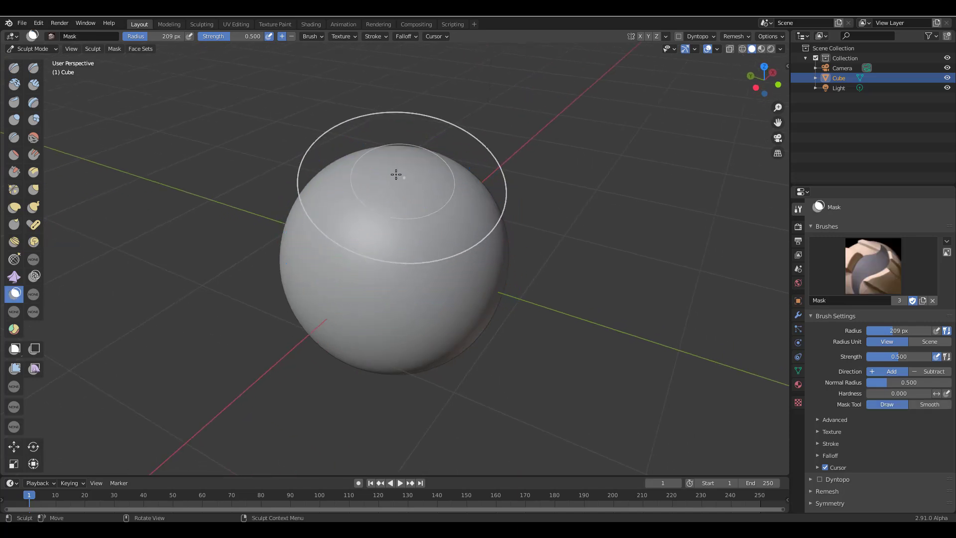
{"action": "mouse_move", "coordinate": [395, 171]}
{"action": "left_mouse_down"}
{"action": "mouse_move", "coordinate": [380, 175]}
{"action": "mouse_move", "coordinate": [389, 169]}
{"action": "left_mouse_up"}
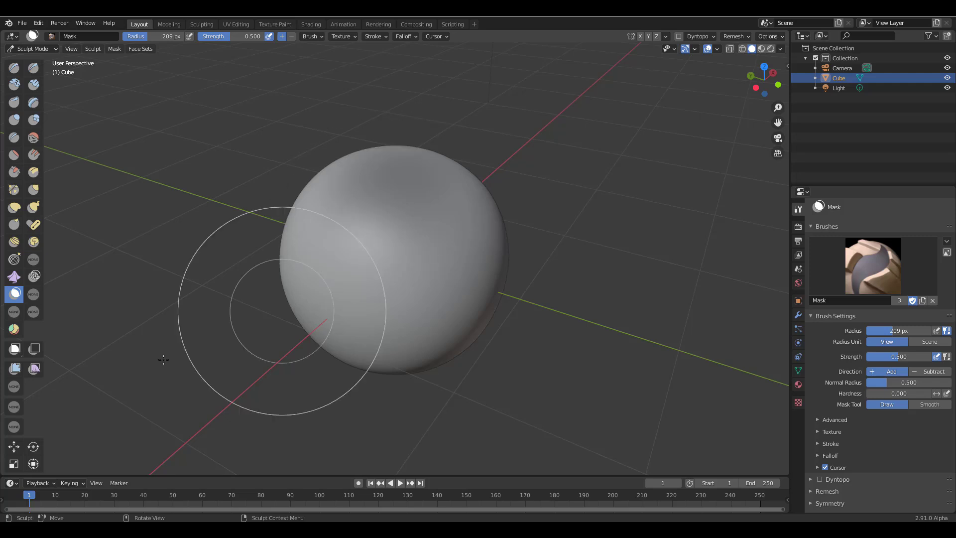
Step: Drape the unmasked sphere into wrinkled folds with a Gravity Cloth Filter
{"action": "left_click", "coordinate": [34, 368]}
{"action": "left_click_drag", "start_coordinate": [567, 224], "coordinate": [578, 255]}
{"action": "middle_click_drag", "start_coordinate": [578, 255], "coordinate": [283, 175]}
{"action": "scroll", "coordinate": [501, 229], "scroll_direction": "down", "scroll_amount": 3}
{"action": "middle_click_drag", "start_coordinate": [502, 229], "coordinate": [488, 259]}
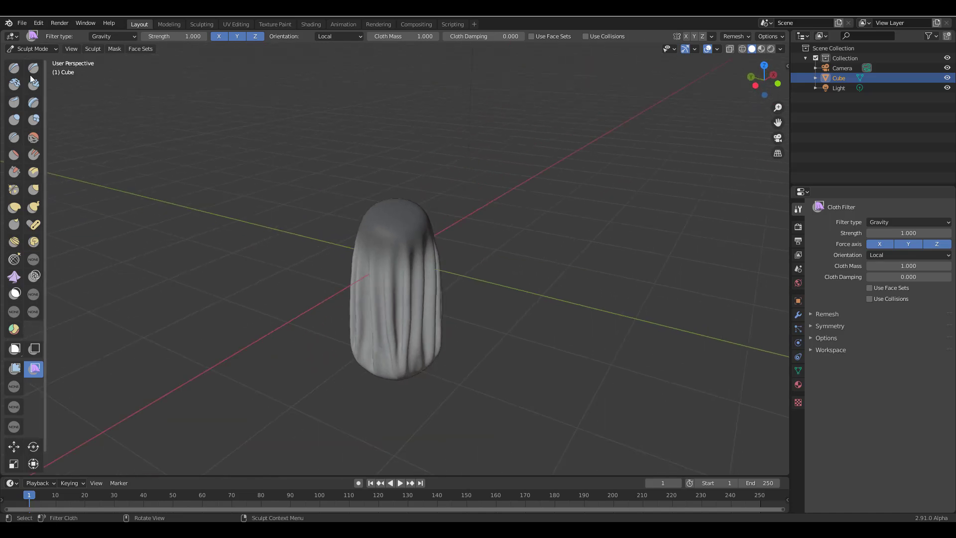
Step: Select the Pose brush, set its deformation target to Geometry and test a bend
{"action": "left_click", "coordinate": [33, 225]}
{"action": "mouse_move", "coordinate": [418, 395]}
{"action": "middle_mouse_down"}
{"action": "mouse_move", "coordinate": [471, 382]}
{"action": "mouse_move", "coordinate": [438, 413]}
{"action": "mouse_move", "coordinate": [480, 368]}
{"action": "mouse_move", "coordinate": [503, 372]}
{"action": "mouse_move", "coordinate": [503, 251]}
{"action": "mouse_move", "coordinate": [512, 278]}
{"action": "mouse_move", "coordinate": [503, 345]}
{"action": "mouse_move", "coordinate": [537, 356]}
{"action": "middle_mouse_up"}
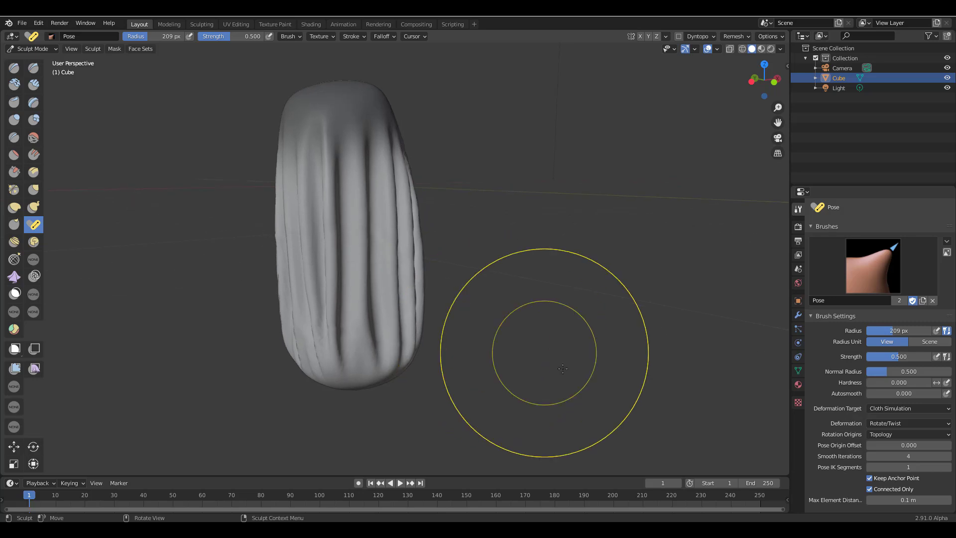
{"action": "left_click", "coordinate": [892, 407]}
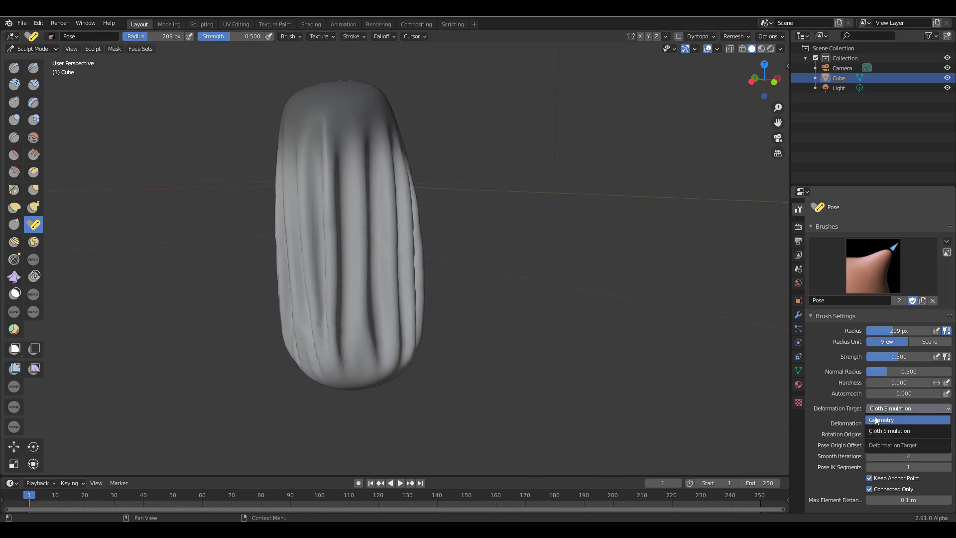
{"action": "left_click", "coordinate": [877, 421]}
{"action": "mouse_move", "coordinate": [342, 352]}
{"action": "left_mouse_down"}
{"action": "mouse_move", "coordinate": [329, 364]}
{"action": "mouse_move", "coordinate": [339, 351]}
{"action": "left_mouse_up"}
Step: Switch the Pose target to Cloth Simulation, enlarge the radius to 313 px, and bend the bottom
{"action": "left_click", "coordinate": [881, 423]}
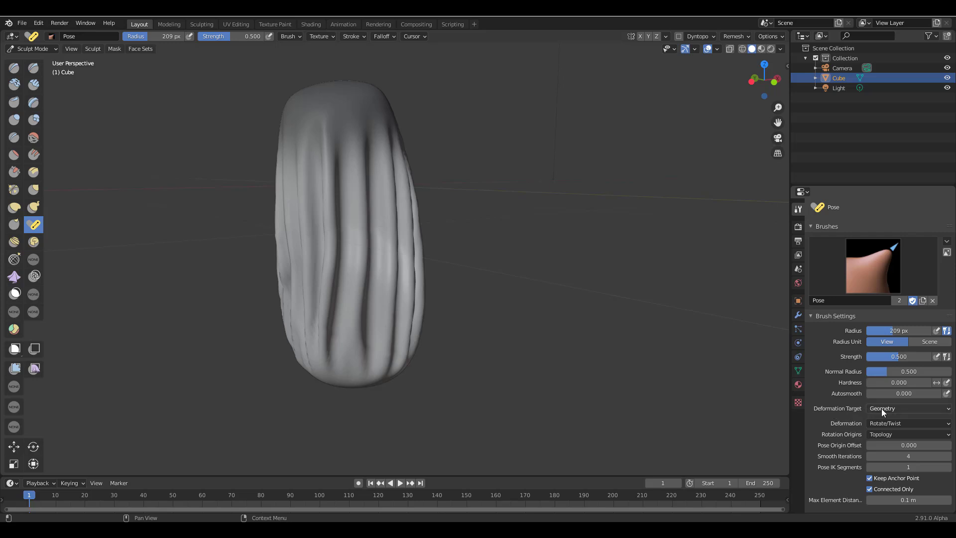
{"action": "left_click", "coordinate": [901, 408]}
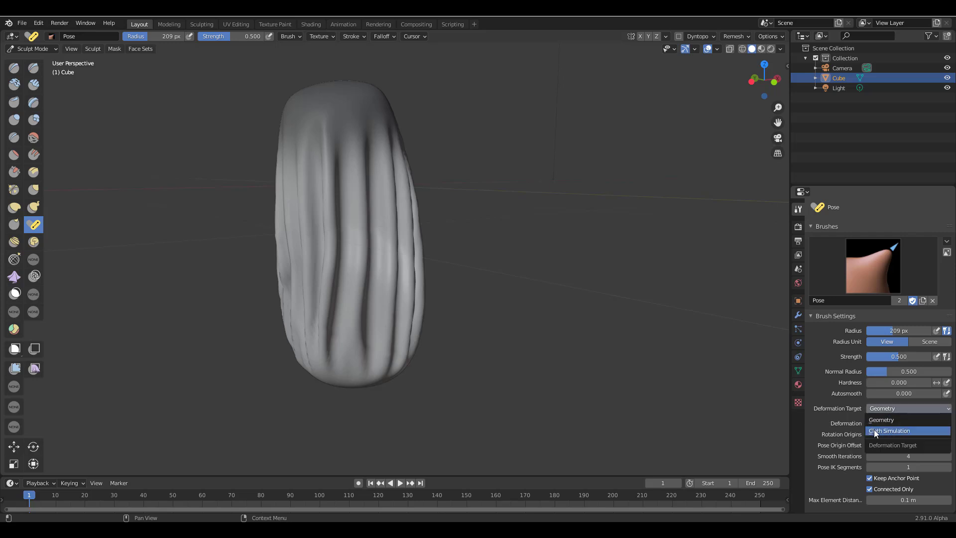
{"action": "left_click", "coordinate": [881, 429]}
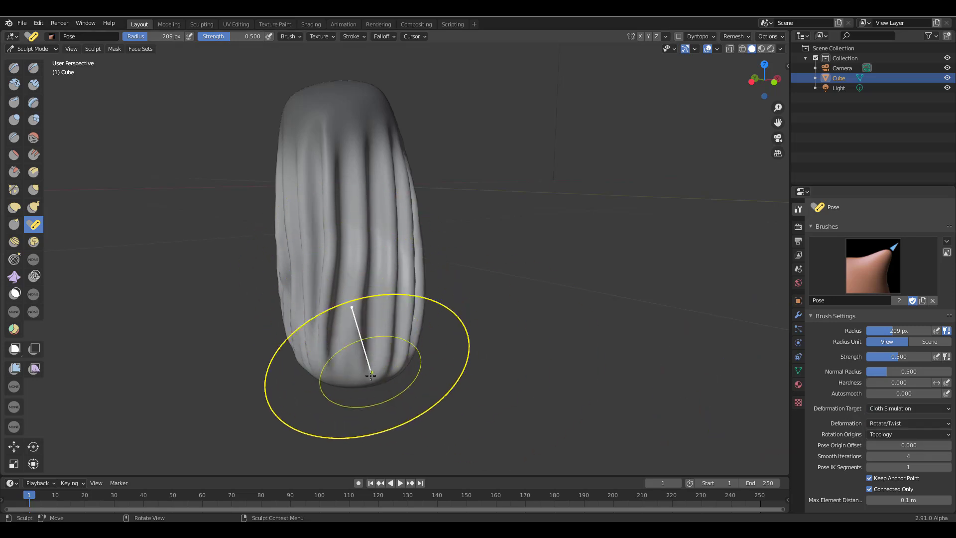
{"action": "left_click_drag", "start_coordinate": [354, 311], "coordinate": [357, 299]}
{"action": "key", "text": "f"}
{"action": "left_click", "coordinate": [498, 299]}
{"action": "mouse_move", "coordinate": [347, 235]}
{"action": "left_mouse_down"}
{"action": "mouse_move", "coordinate": [367, 299]}
{"action": "mouse_move", "coordinate": [358, 380]}
{"action": "mouse_move", "coordinate": [387, 367]}
{"action": "left_mouse_up"}
{"action": "left_click_drag", "start_coordinate": [347, 420], "coordinate": [390, 405]}
Step: Set the Pose deformation to Squash & Stretch and squash the lower part into folds
{"action": "left_click", "coordinate": [888, 423]}
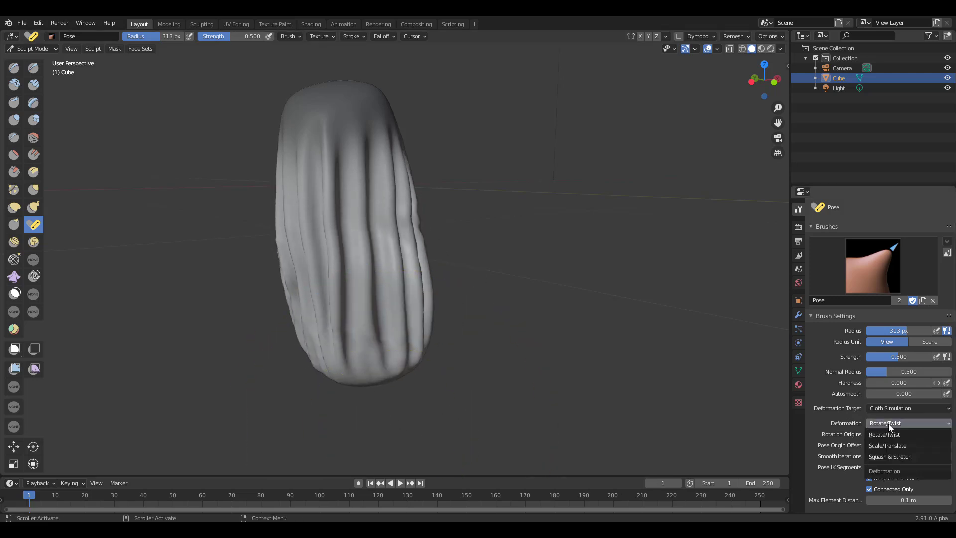
{"action": "left_click", "coordinate": [885, 456]}
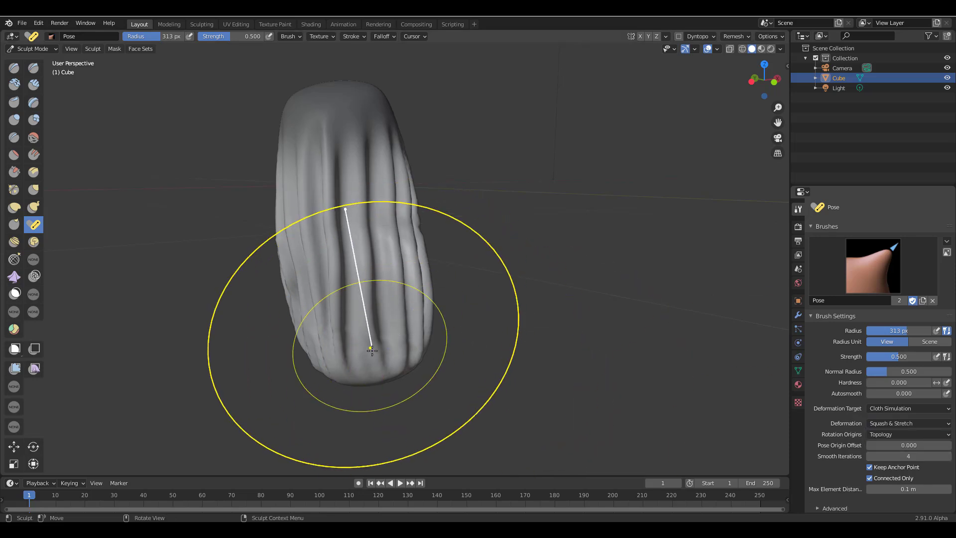
{"action": "mouse_move", "coordinate": [367, 348]}
{"action": "left_mouse_down"}
{"action": "mouse_move", "coordinate": [358, 327]}
{"action": "mouse_move", "coordinate": [357, 404]}
{"action": "mouse_move", "coordinate": [355, 268]}
{"action": "left_mouse_up"}
{"action": "mouse_move", "coordinate": [355, 388]}
{"action": "left_mouse_down"}
{"action": "mouse_move", "coordinate": [346, 332]}
{"action": "mouse_move", "coordinate": [354, 423]}
{"action": "mouse_move", "coordinate": [319, 153]}
{"action": "mouse_move", "coordinate": [348, 398]}
{"action": "mouse_move", "coordinate": [334, 229]}
{"action": "mouse_move", "coordinate": [337, 288]}
{"action": "mouse_move", "coordinate": [344, 279]}
{"action": "left_mouse_up"}
Step: Select the Boundary brush and set its deformation target to Cloth Simulation
{"action": "left_click", "coordinate": [33, 259]}
{"action": "middle_click_drag", "start_coordinate": [164, 239], "coordinate": [203, 234]}
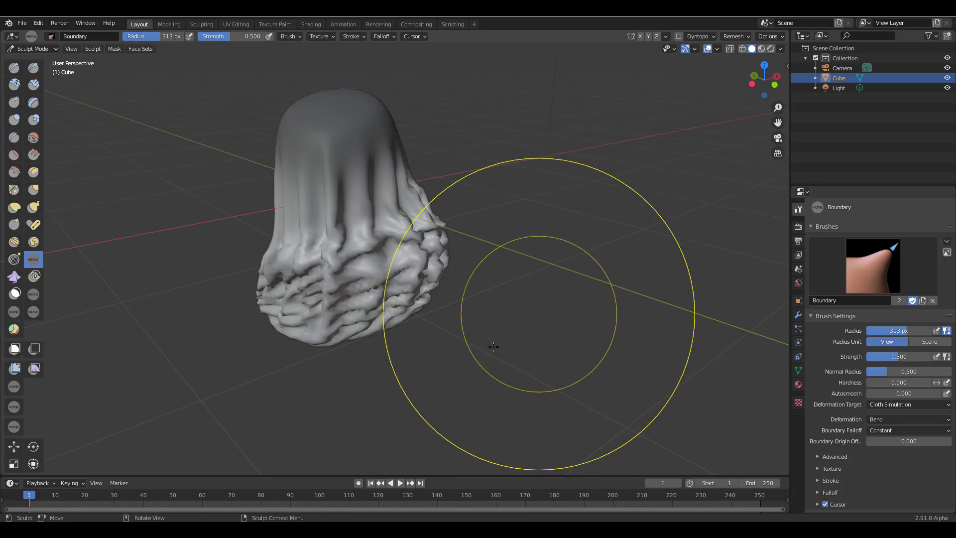
{"action": "left_click", "coordinate": [890, 404]}
{"action": "left_click", "coordinate": [878, 416]}
{"action": "left_click", "coordinate": [885, 406]}
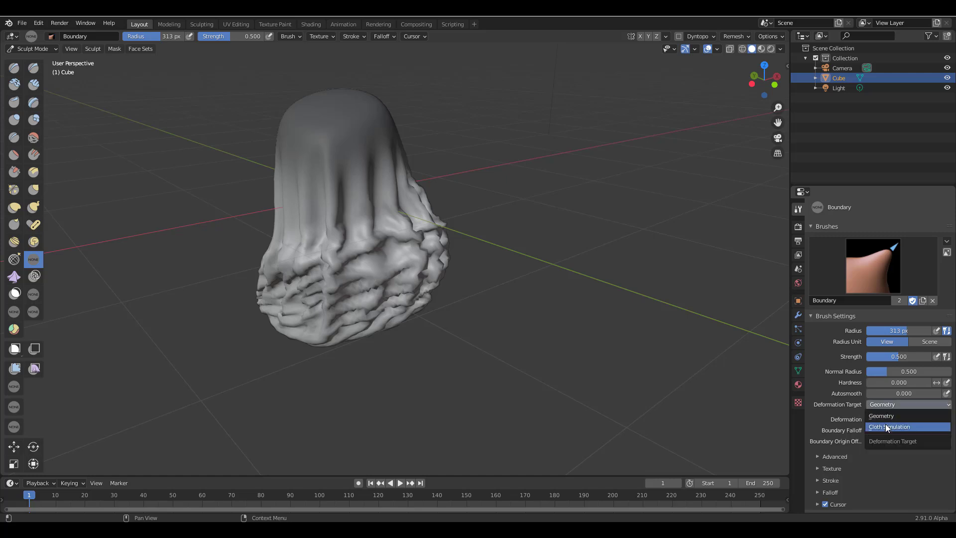
{"action": "left_click", "coordinate": [885, 425]}
{"action": "mouse_move", "coordinate": [406, 298]}
{"action": "middle_mouse_down"}
{"action": "mouse_move", "coordinate": [427, 309]}
{"action": "mouse_move", "coordinate": [347, 333]}
{"action": "mouse_move", "coordinate": [437, 251]}
{"action": "mouse_move", "coordinate": [413, 236]}
{"action": "middle_mouse_up"}
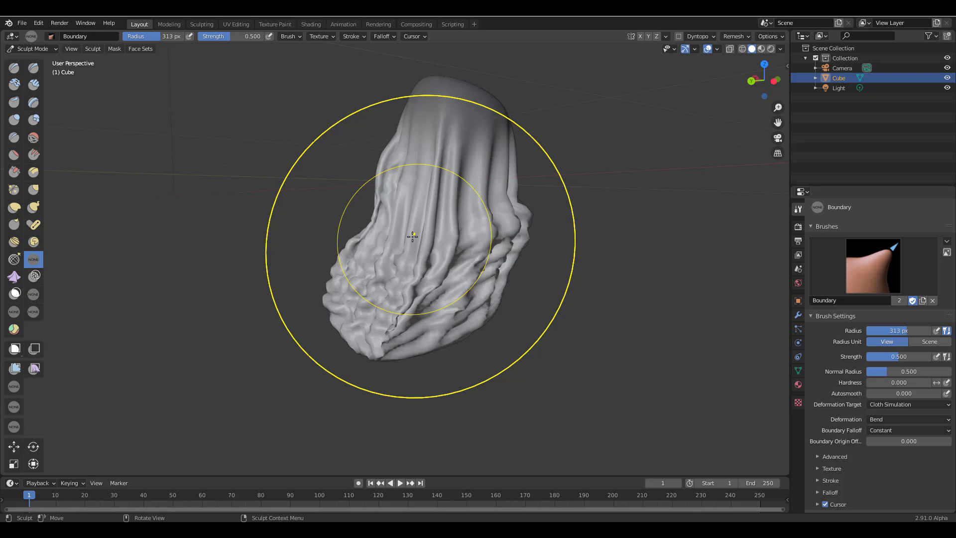
Step: Bend the draped lower folds with Boundary strokes, then zoom in on them
{"action": "left_click_drag", "start_coordinate": [413, 237], "coordinate": [402, 317]}
{"action": "left_click_drag", "start_coordinate": [355, 275], "coordinate": [413, 334]}
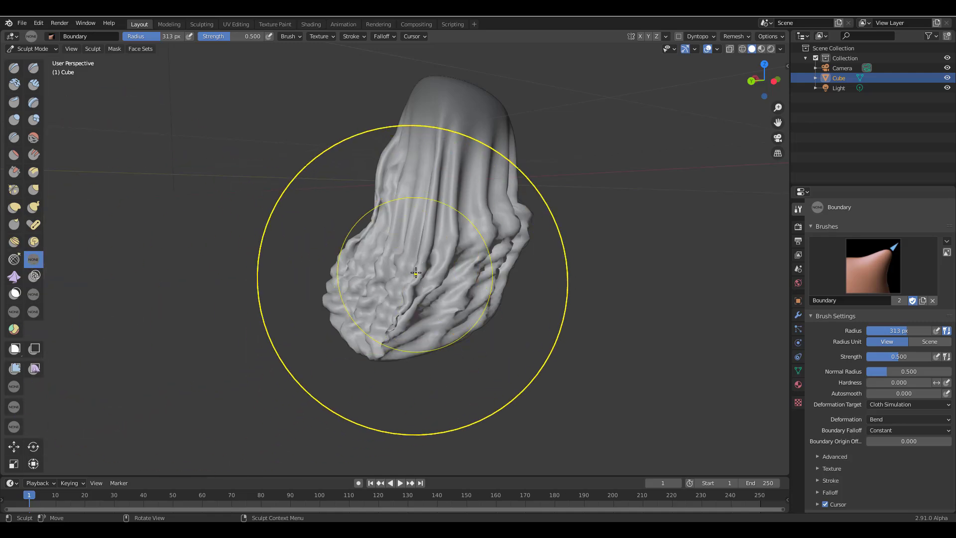
{"action": "middle_click_drag", "start_coordinate": [438, 282], "coordinate": [520, 231]}
{"action": "scroll", "coordinate": [498, 249], "scroll_direction": "up", "scroll_amount": 3}
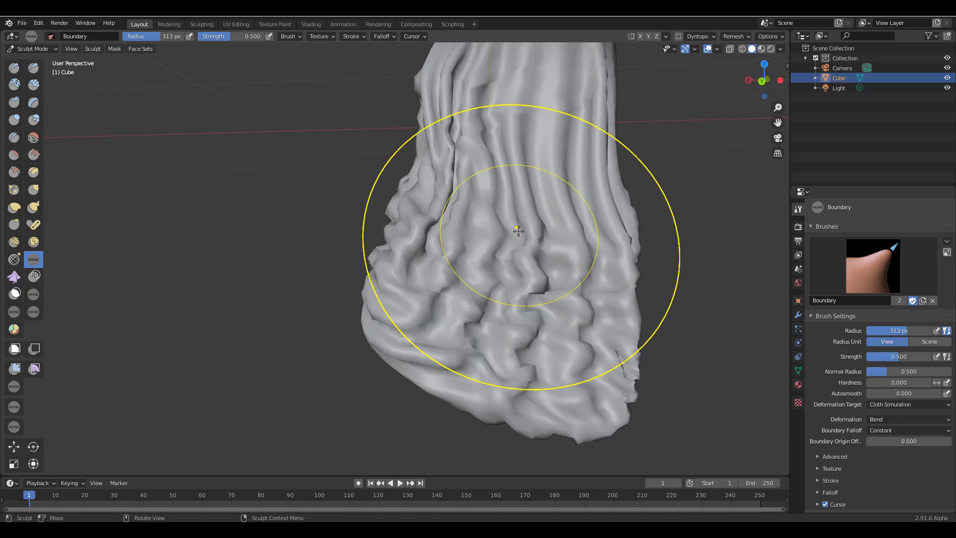
Step: Smooth the wrinkles across the middle and upper cloth with the Smooth brush
{"action": "left_click", "coordinate": [33, 139]}
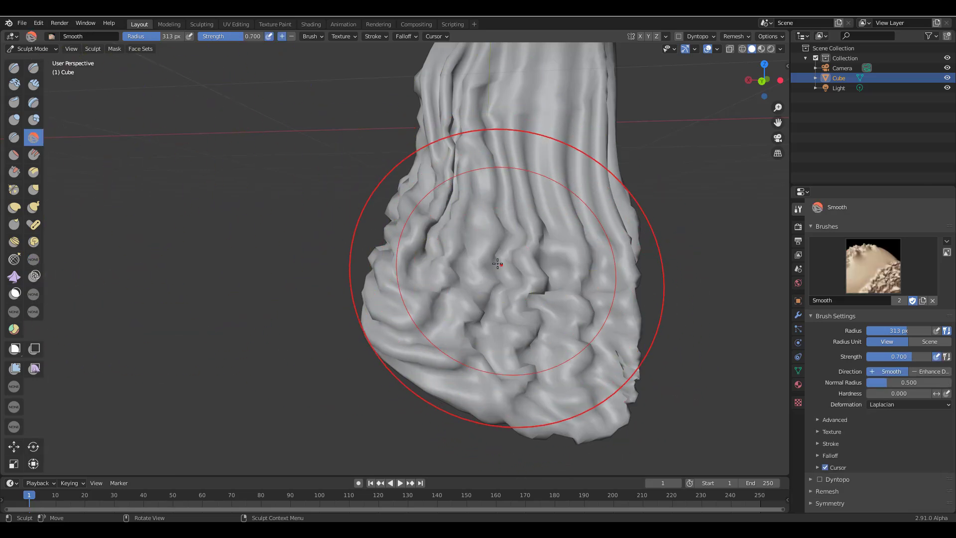
{"action": "mouse_move", "coordinate": [431, 213]}
{"action": "left_mouse_down"}
{"action": "mouse_move", "coordinate": [533, 259]}
{"action": "mouse_move", "coordinate": [500, 261]}
{"action": "left_mouse_up"}
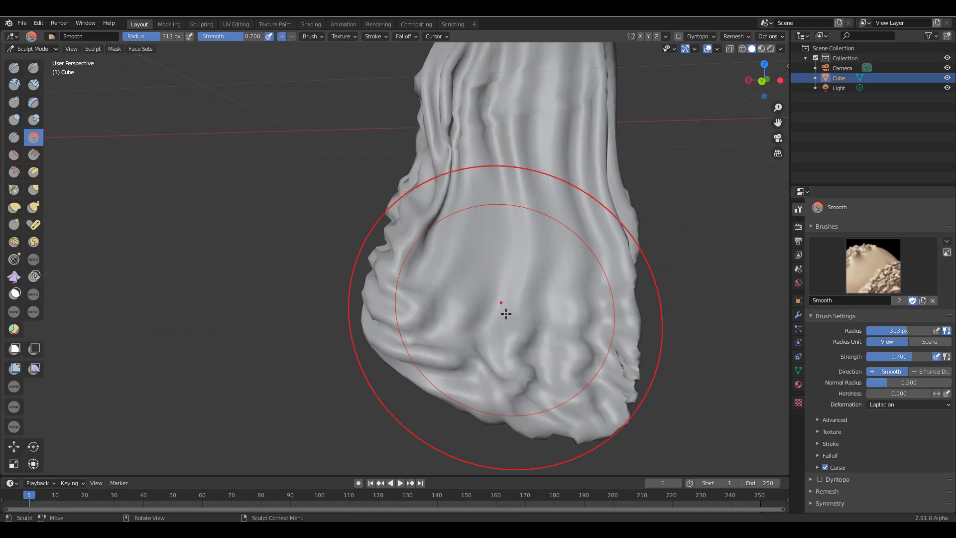
{"action": "mouse_move", "coordinate": [506, 317]}
{"action": "left_mouse_down"}
{"action": "mouse_move", "coordinate": [553, 204]}
{"action": "mouse_move", "coordinate": [487, 210]}
{"action": "mouse_move", "coordinate": [336, 101]}
{"action": "mouse_move", "coordinate": [300, 47]}
{"action": "left_mouse_up"}
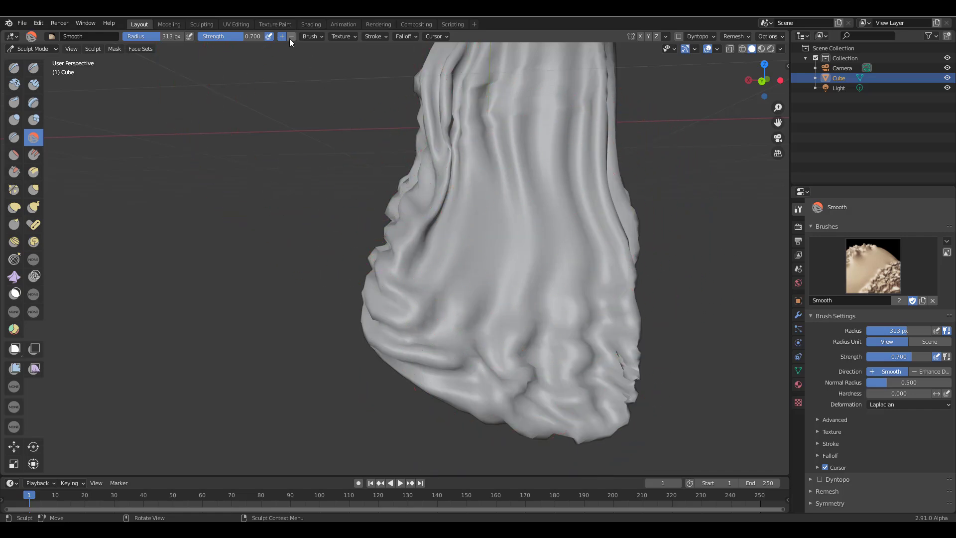
Step: Sharpen and crumple the lower folds with Enhance Details, then soften them again
{"action": "left_click", "coordinate": [292, 36]}
{"action": "mouse_move", "coordinate": [641, 266]}
{"action": "middle_mouse_down"}
{"action": "mouse_move", "coordinate": [568, 211]}
{"action": "mouse_move", "coordinate": [474, 219]}
{"action": "middle_mouse_up"}
{"action": "mouse_move", "coordinate": [473, 220]}
{"action": "left_mouse_down"}
{"action": "mouse_move", "coordinate": [402, 297]}
{"action": "mouse_move", "coordinate": [248, 399]}
{"action": "left_mouse_up"}
{"action": "middle_click_drag", "start_coordinate": [248, 398], "coordinate": [409, 256]}
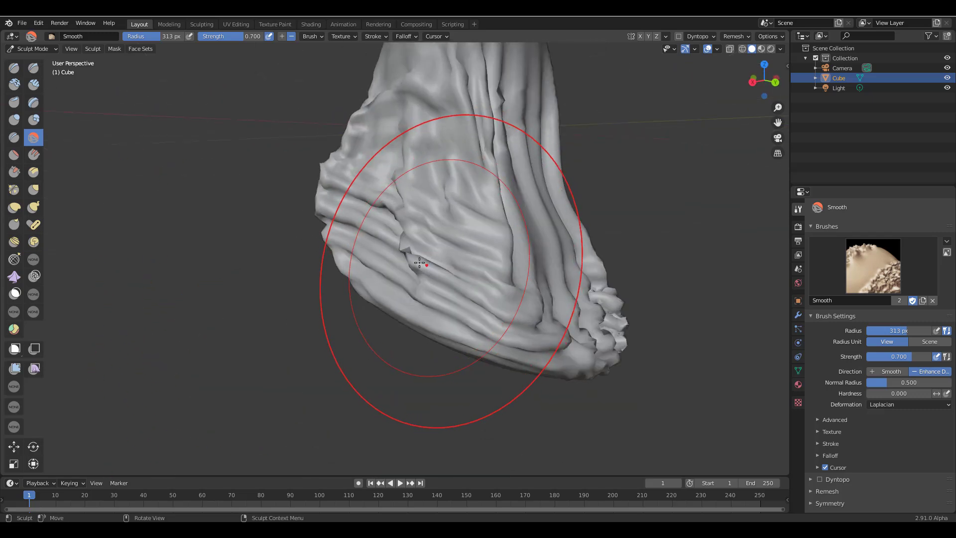
{"action": "mouse_move", "coordinate": [401, 255]}
{"action": "left_mouse_down"}
{"action": "mouse_move", "coordinate": [378, 271]}
{"action": "mouse_move", "coordinate": [393, 234]}
{"action": "mouse_move", "coordinate": [423, 259]}
{"action": "mouse_move", "coordinate": [474, 277]}
{"action": "left_mouse_up"}
{"action": "mouse_move", "coordinate": [473, 277]}
{"action": "middle_mouse_down"}
{"action": "mouse_move", "coordinate": [250, 273]}
{"action": "mouse_move", "coordinate": [348, 224]}
{"action": "middle_mouse_up"}
{"action": "mouse_move", "coordinate": [398, 164]}
{"action": "left_mouse_down"}
{"action": "mouse_move", "coordinate": [429, 200]}
{"action": "mouse_move", "coordinate": [366, 273]}
{"action": "left_mouse_up"}
{"action": "middle_click_drag", "start_coordinate": [367, 273], "coordinate": [150, 275]}
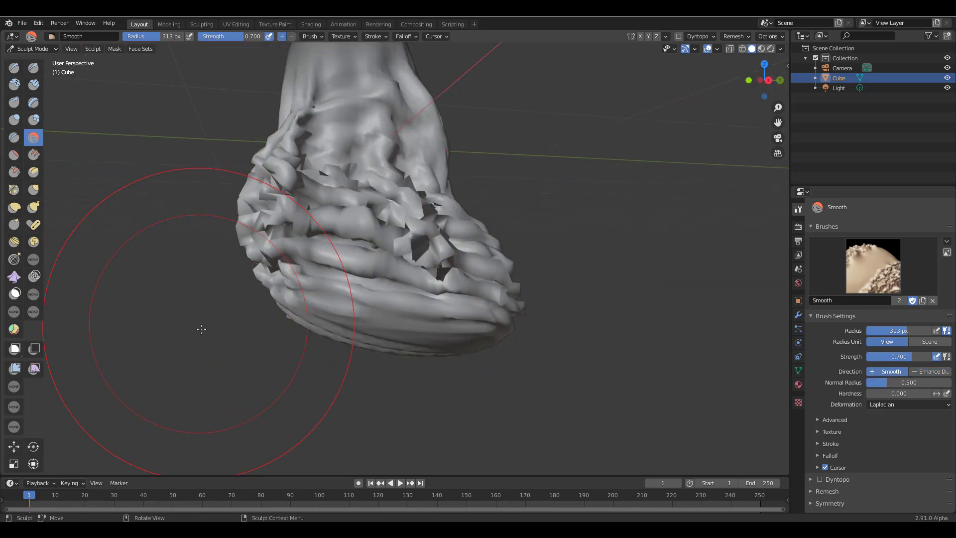
Step: Relax the whole crumpled cloth mesh with the Mesh Filter's Relax type
{"action": "left_click", "coordinate": [15, 368]}
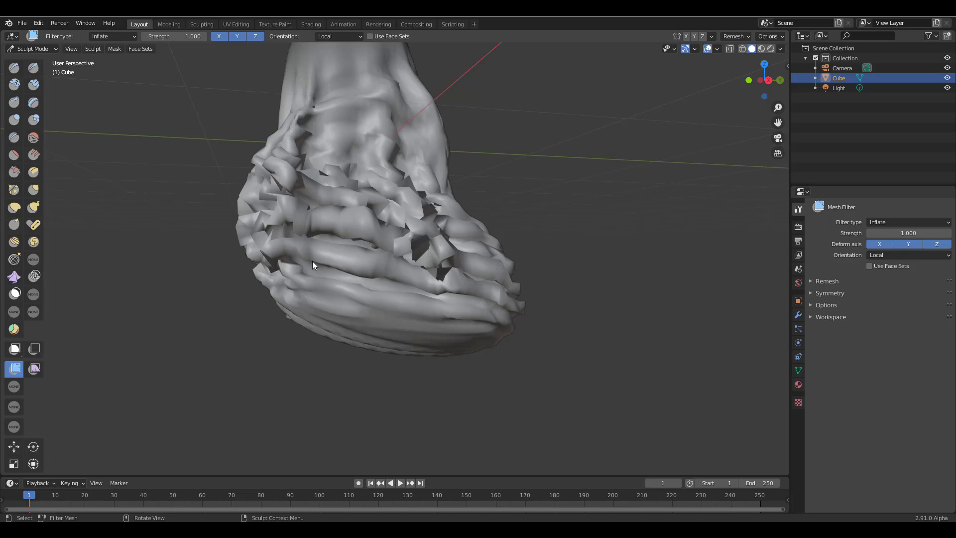
{"action": "left_click", "coordinate": [113, 37]}
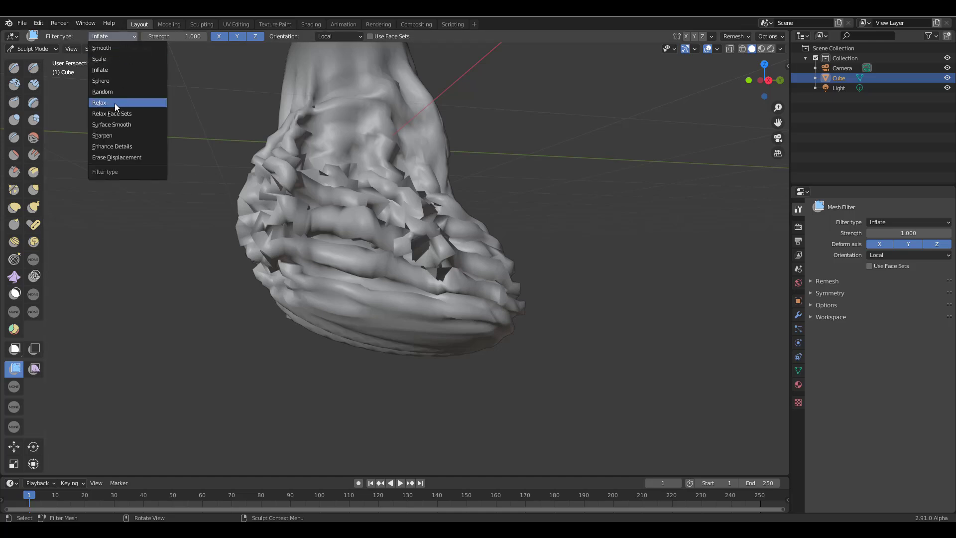
{"action": "left_click", "coordinate": [120, 108]}
{"action": "left_click_drag", "start_coordinate": [336, 170], "coordinate": [908, 519]}
{"action": "middle_click_drag", "start_coordinate": [514, 341], "coordinate": [599, 367]}
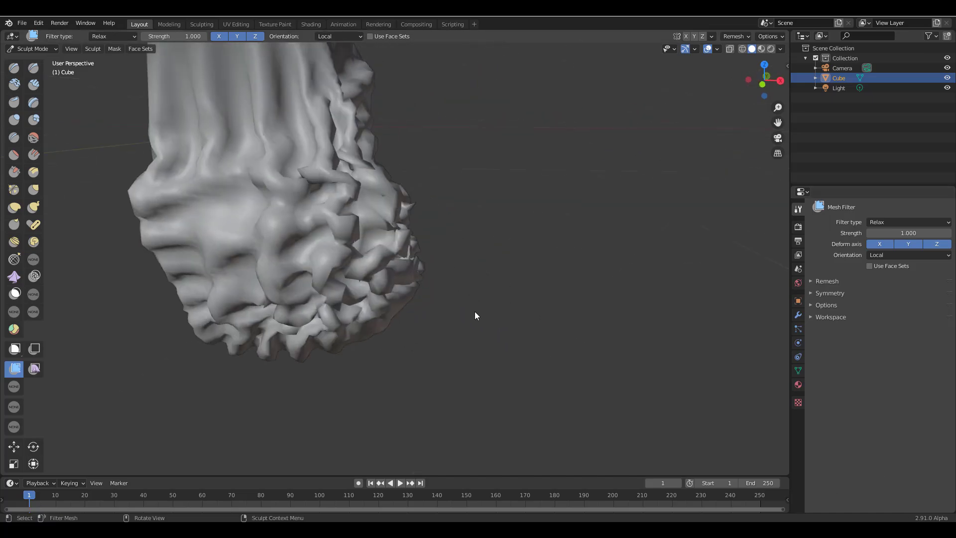
{"action": "middle_click_drag", "start_coordinate": [473, 318], "coordinate": [500, 294]}
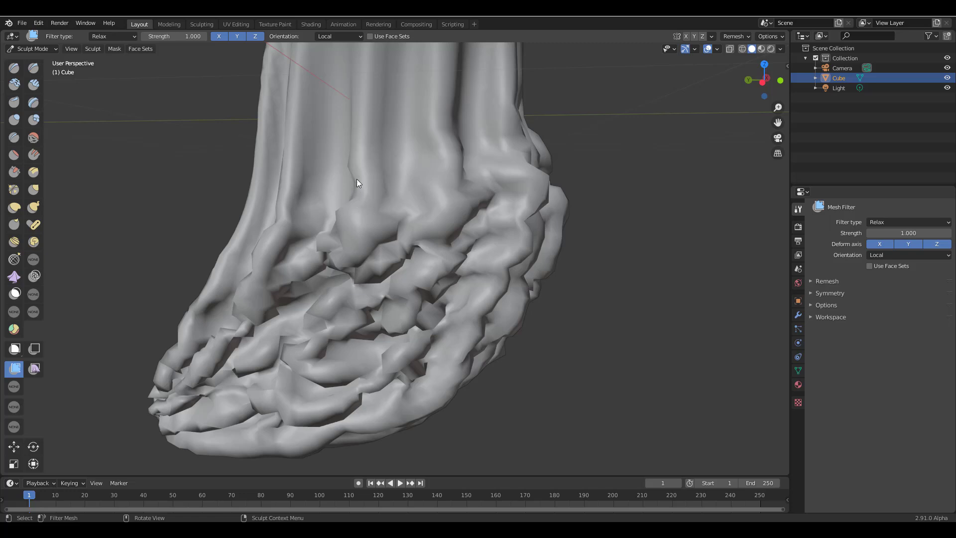
{"action": "left_click", "coordinate": [130, 35]}
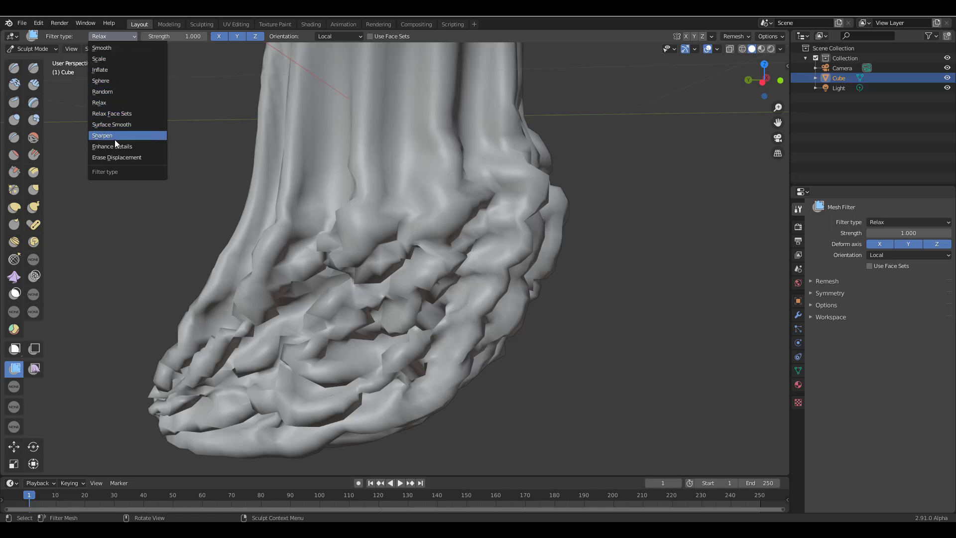
Step: Apply a different mesh filter, then the Enhance Details filter across the sculpted mesh
{"action": "left_click", "coordinate": [105, 49]}
{"action": "mouse_move", "coordinate": [501, 274]}
{"action": "left_mouse_down"}
{"action": "mouse_move", "coordinate": [295, 368]}
{"action": "mouse_move", "coordinate": [882, 227]}
{"action": "mouse_move", "coordinate": [597, 199]}
{"action": "mouse_move", "coordinate": [349, 149]}
{"action": "mouse_move", "coordinate": [210, 100]}
{"action": "left_mouse_up"}
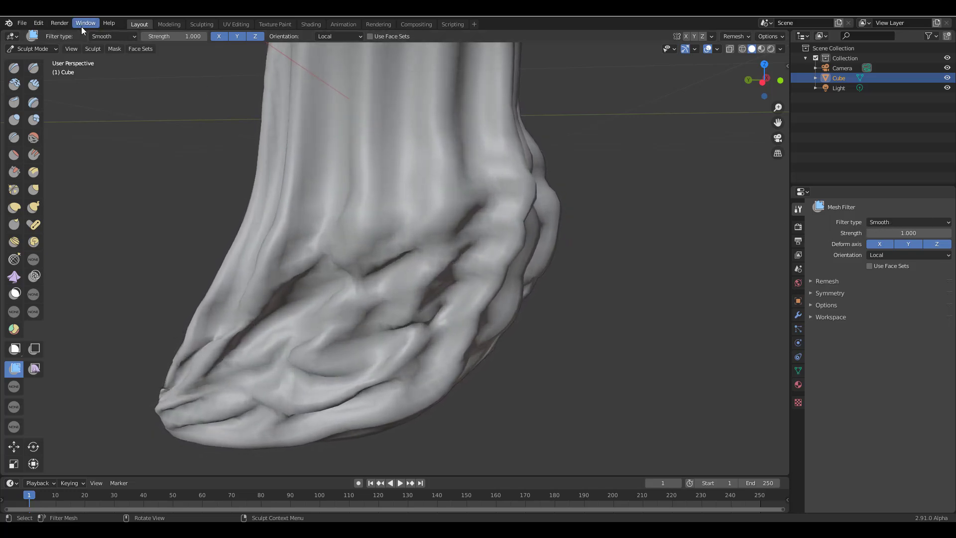
{"action": "left_click", "coordinate": [111, 36]}
{"action": "left_click", "coordinate": [124, 149]}
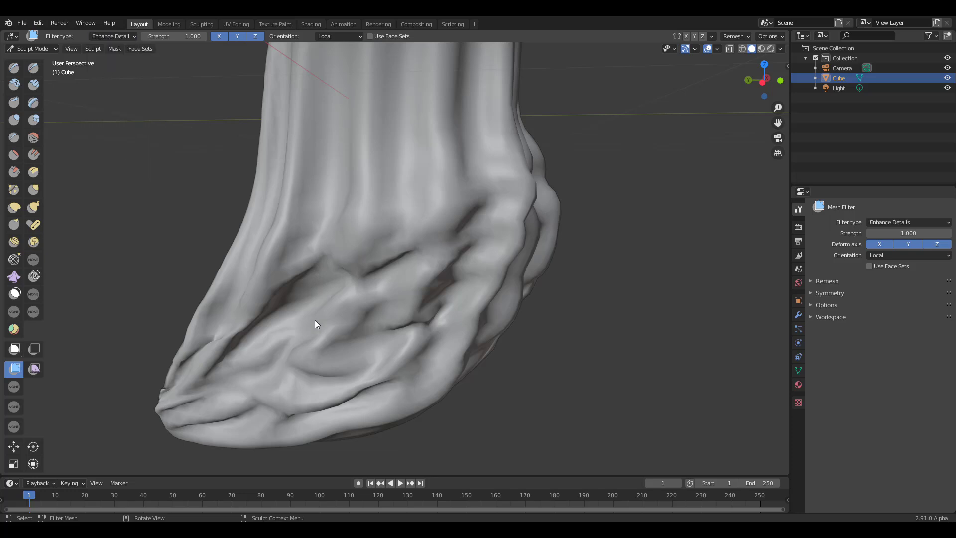
{"action": "left_click_drag", "start_coordinate": [315, 323], "coordinate": [937, 256]}
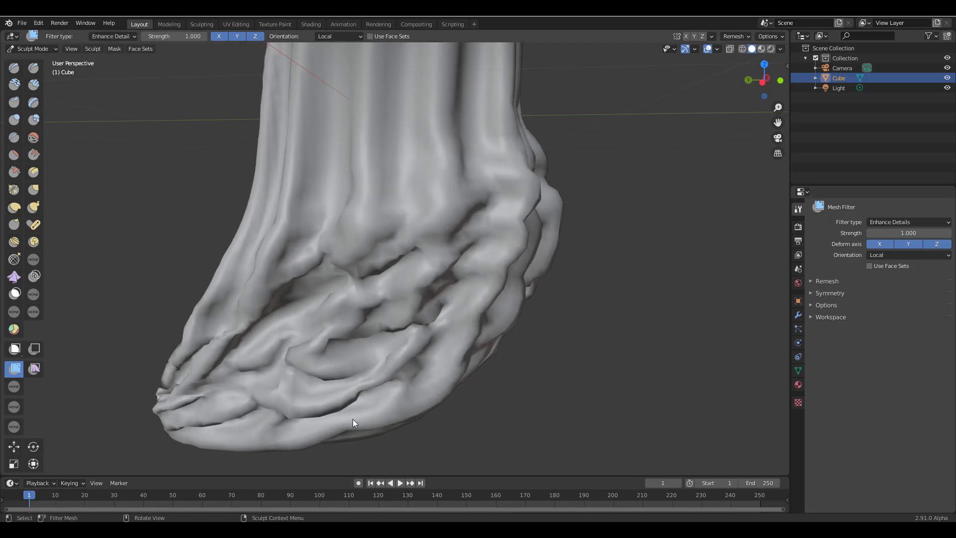
Step: Orbit around the sculpted mesh to inspect the sharpened folds and creases
{"action": "mouse_move", "coordinate": [335, 330]}
{"action": "middle_mouse_down"}
{"action": "mouse_move", "coordinate": [339, 320]}
{"action": "mouse_move", "coordinate": [459, 302]}
{"action": "middle_mouse_up"}
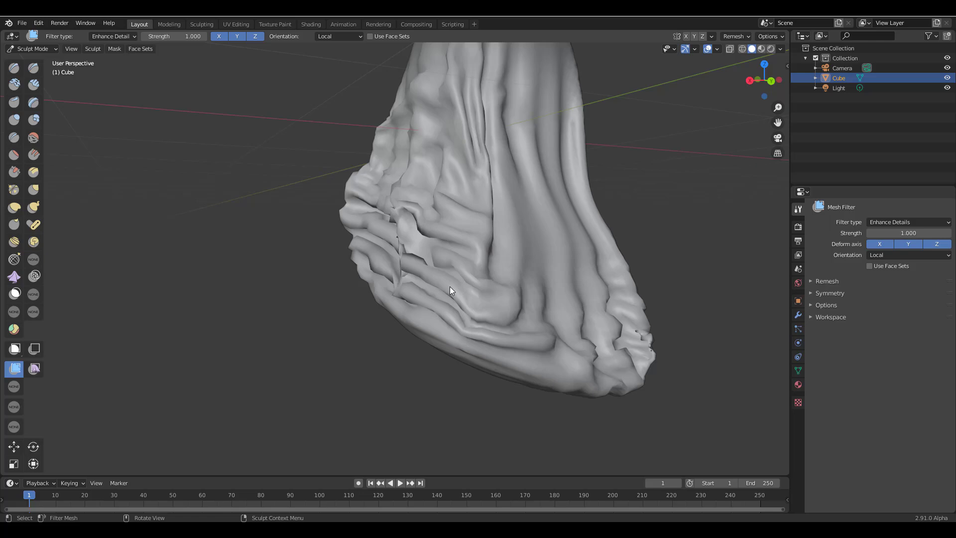
{"action": "mouse_move", "coordinate": [456, 335]}
{"action": "middle_mouse_down"}
{"action": "mouse_move", "coordinate": [516, 305]}
{"action": "mouse_move", "coordinate": [488, 313]}
{"action": "mouse_move", "coordinate": [559, 393]}
{"action": "middle_mouse_up"}
{"action": "scroll", "coordinate": [555, 301], "scroll_direction": "up", "scroll_amount": 5}
{"action": "scroll", "coordinate": [556, 300], "scroll_direction": "down", "scroll_amount": 5}
{"action": "middle_click_drag", "start_coordinate": [431, 346], "coordinate": [234, 359]}
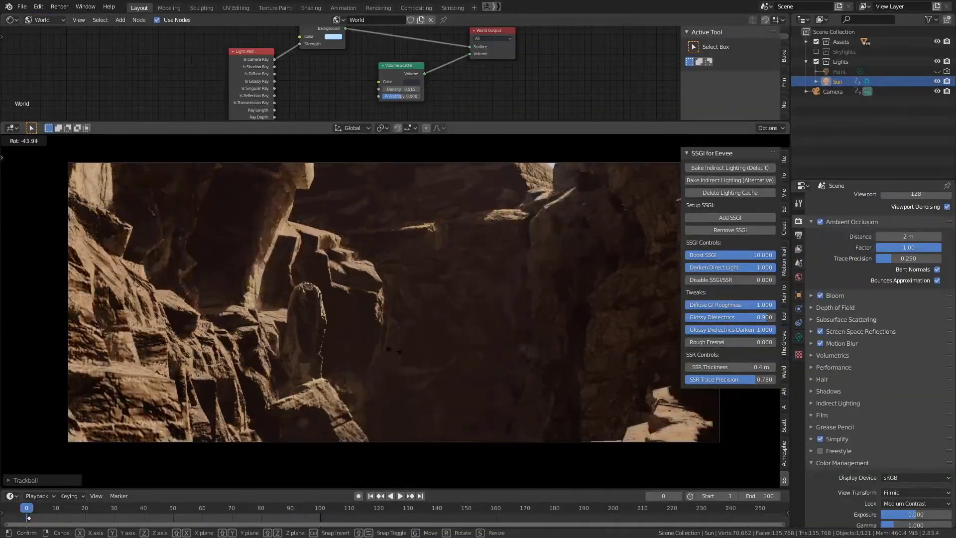
Step: Rotate the sun to relight the scene and raise Boost SSGI to 1.000
{"action": "left_click", "coordinate": [554, 280]}
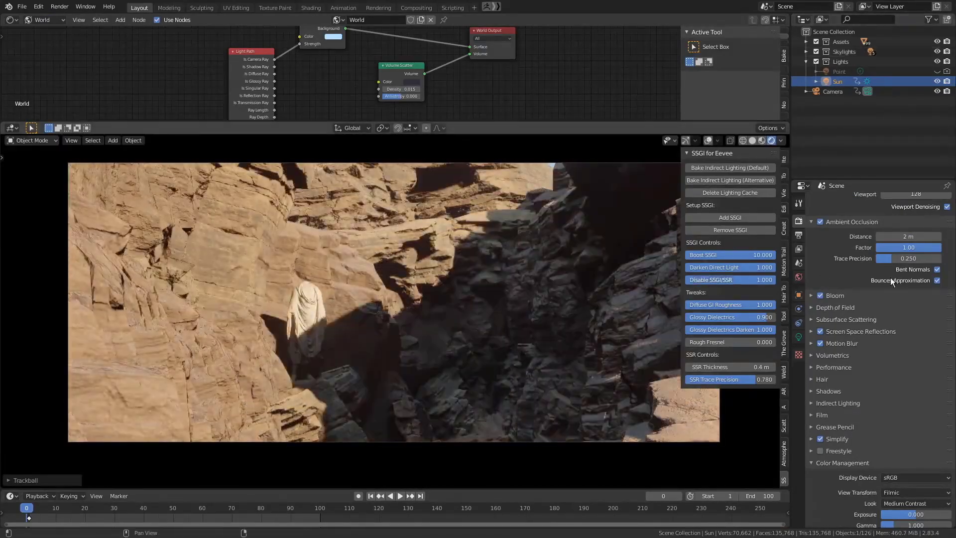
{"action": "left_click_drag", "start_coordinate": [730, 279], "coordinate": [491, 300]}
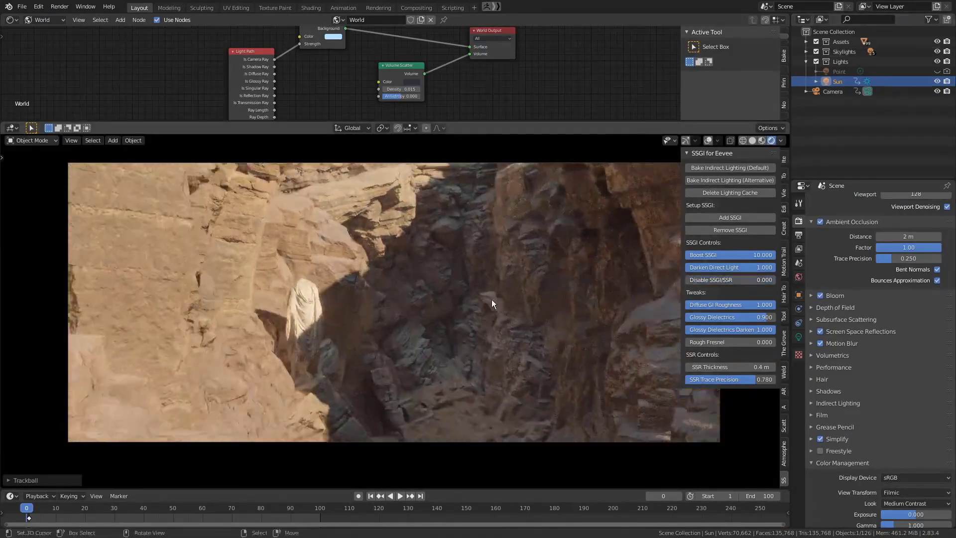
{"action": "key", "text": "r"}
{"action": "key", "text": "r"}
{"action": "left_click", "coordinate": [730, 230]}
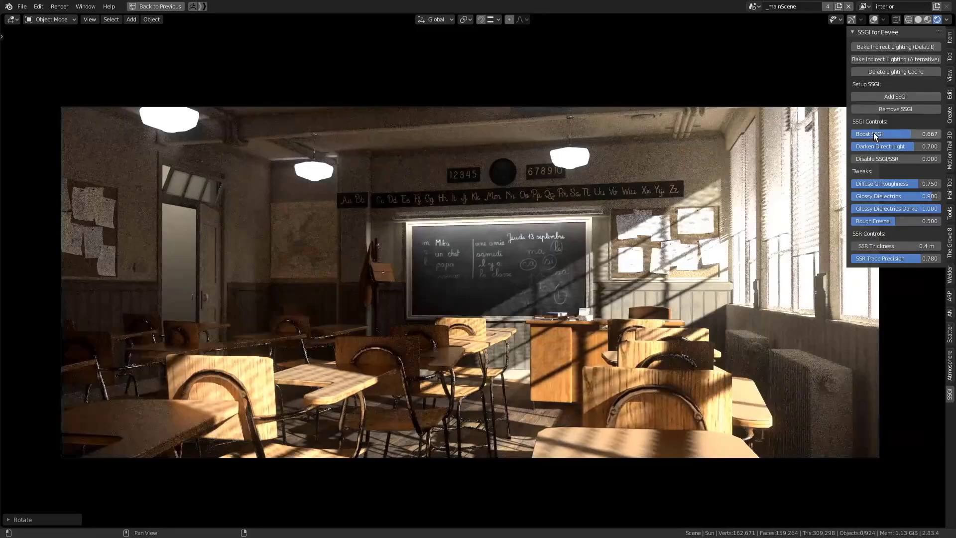
{"action": "left_click_drag", "start_coordinate": [873, 132], "coordinate": [923, 131]}
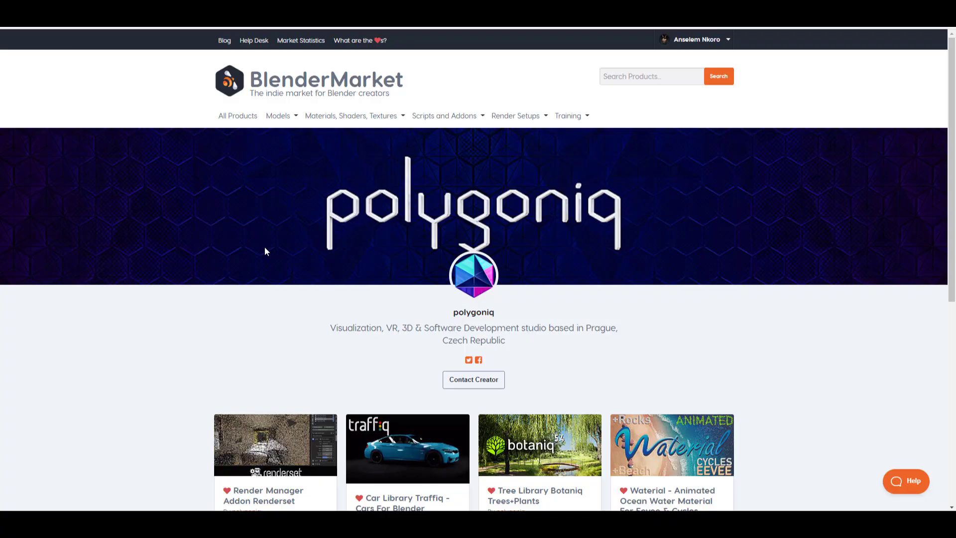
Step: Scroll through the Renderset product page, then the Traffiq page down to its release log
{"action": "scroll", "coordinate": [264, 246], "scroll_direction": "down", "scroll_amount": 3}
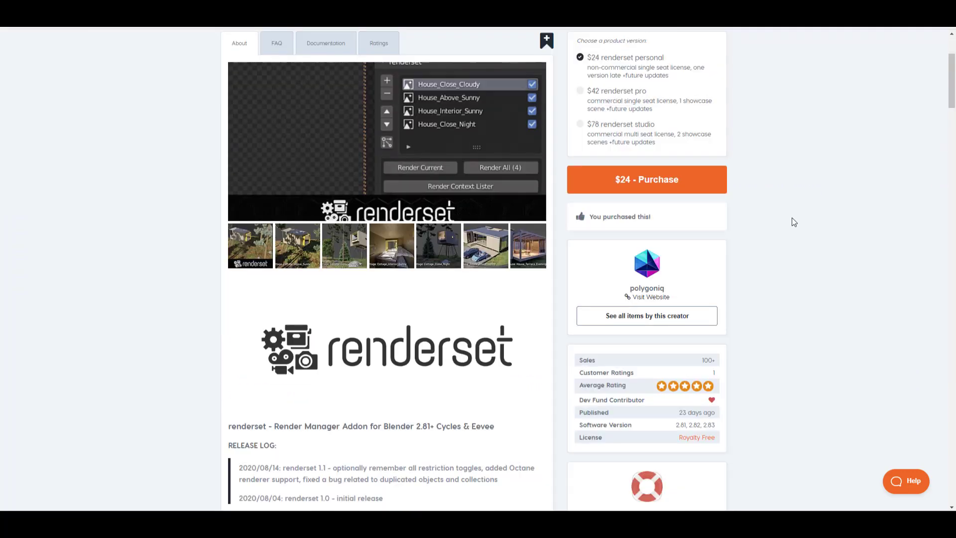
{"action": "scroll", "coordinate": [790, 216], "scroll_direction": "up", "scroll_amount": 3}
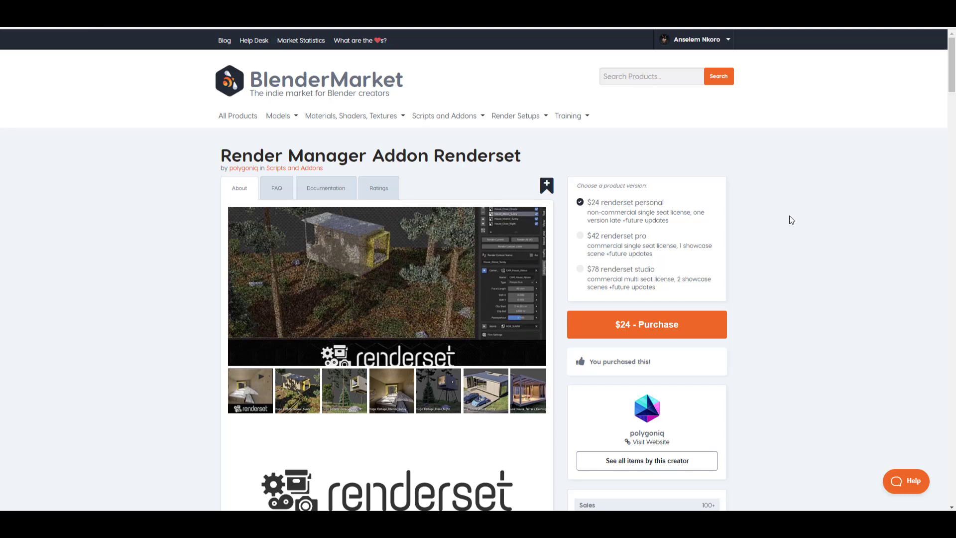
{"action": "scroll", "coordinate": [793, 218], "scroll_direction": "down", "scroll_amount": 4}
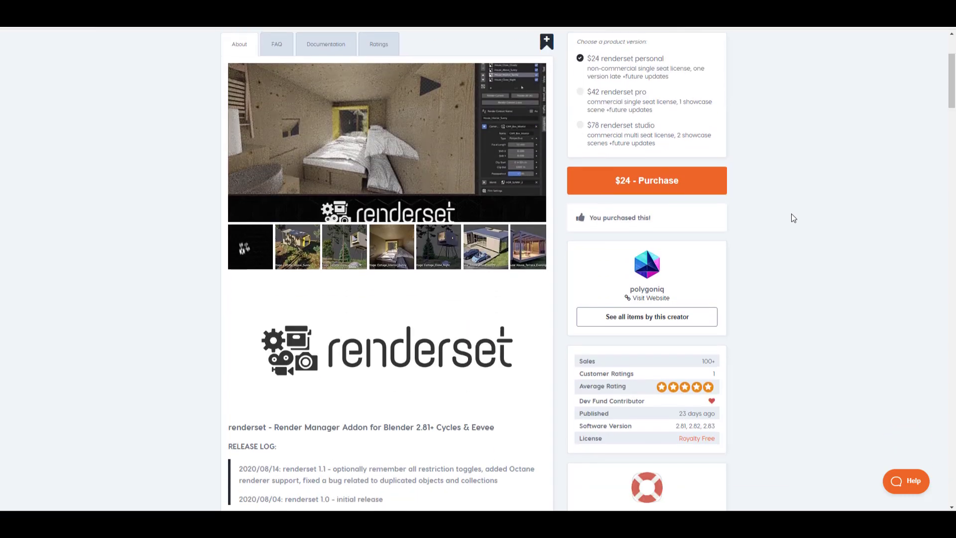
{"action": "scroll", "coordinate": [791, 215], "scroll_direction": "up", "scroll_amount": 4}
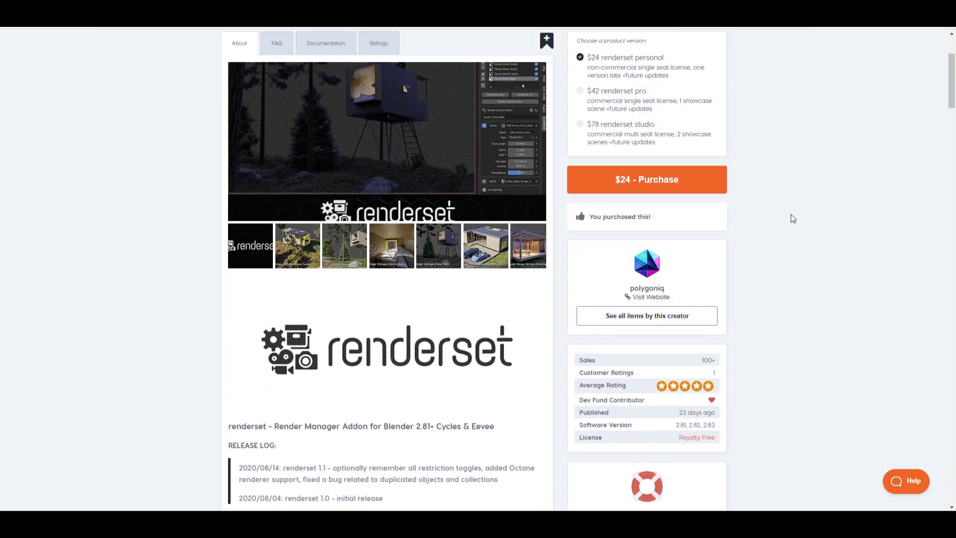
{"action": "scroll", "coordinate": [791, 214], "scroll_direction": "down", "scroll_amount": 5}
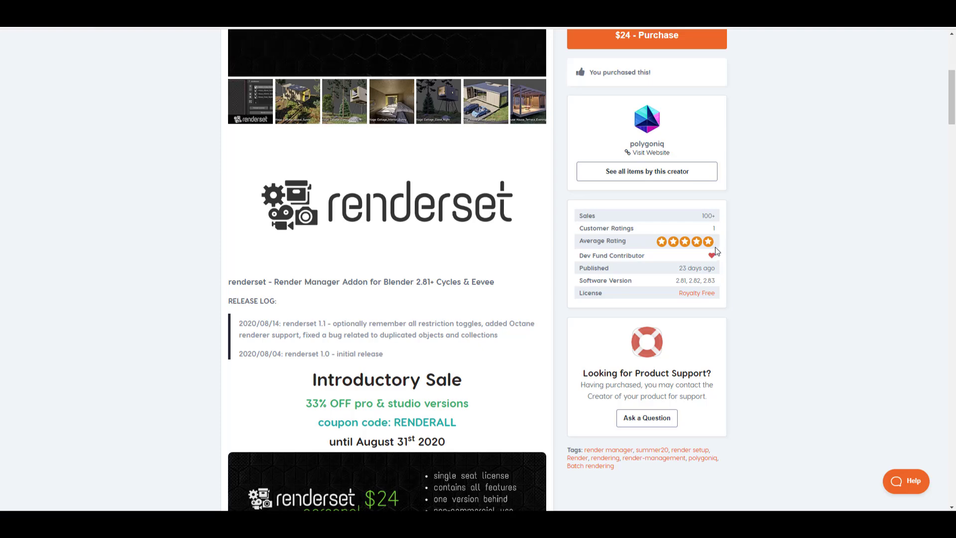
{"action": "scroll", "coordinate": [715, 248], "scroll_direction": "down", "scroll_amount": 3}
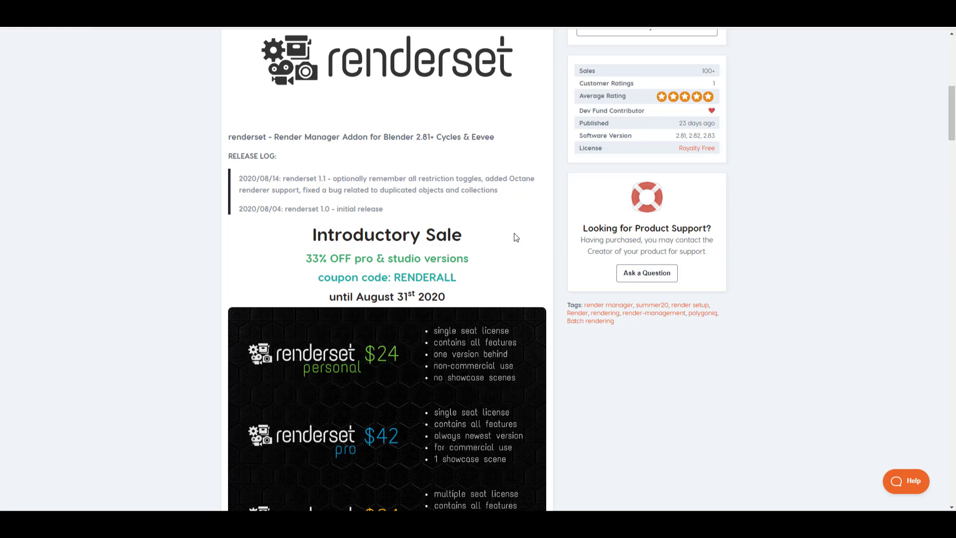
{"action": "scroll", "coordinate": [503, 239], "scroll_direction": "up", "scroll_amount": 9}
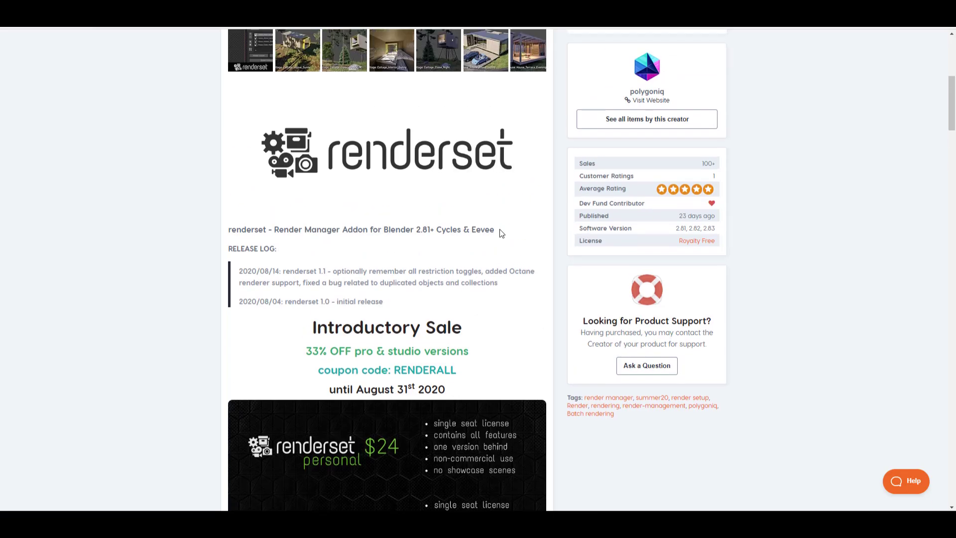
{"action": "scroll", "coordinate": [321, 131], "scroll_direction": "down", "scroll_amount": 10}
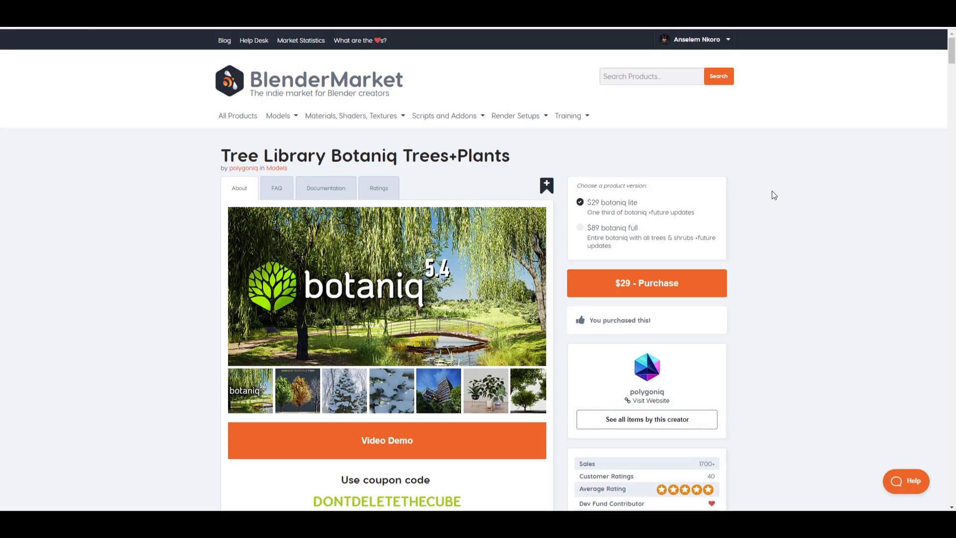
Step: Scroll the Botaniq Trees+Plants page to its coupon and stats and back, then go back
{"action": "scroll", "coordinate": [774, 193], "scroll_direction": "down", "scroll_amount": 8}
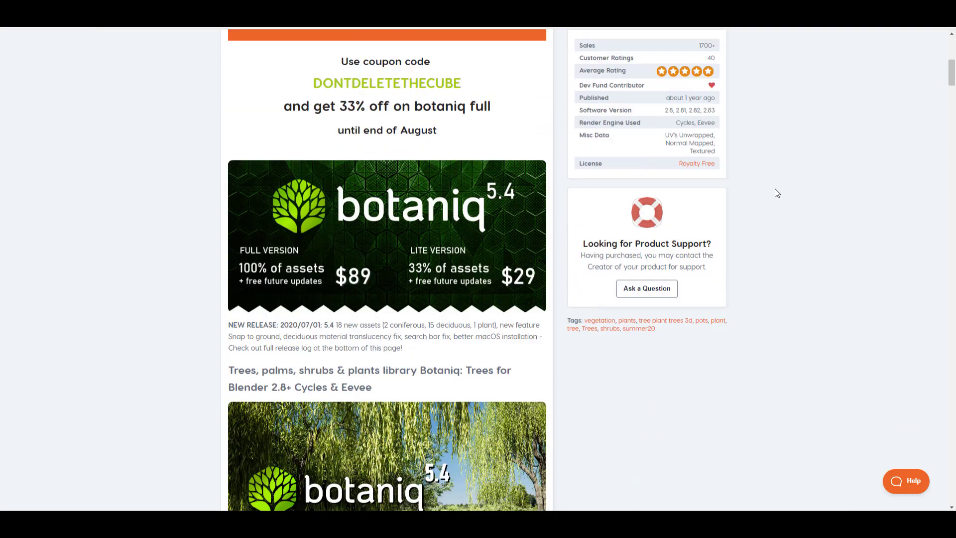
{"action": "scroll", "coordinate": [775, 189], "scroll_direction": "up", "scroll_amount": 1}
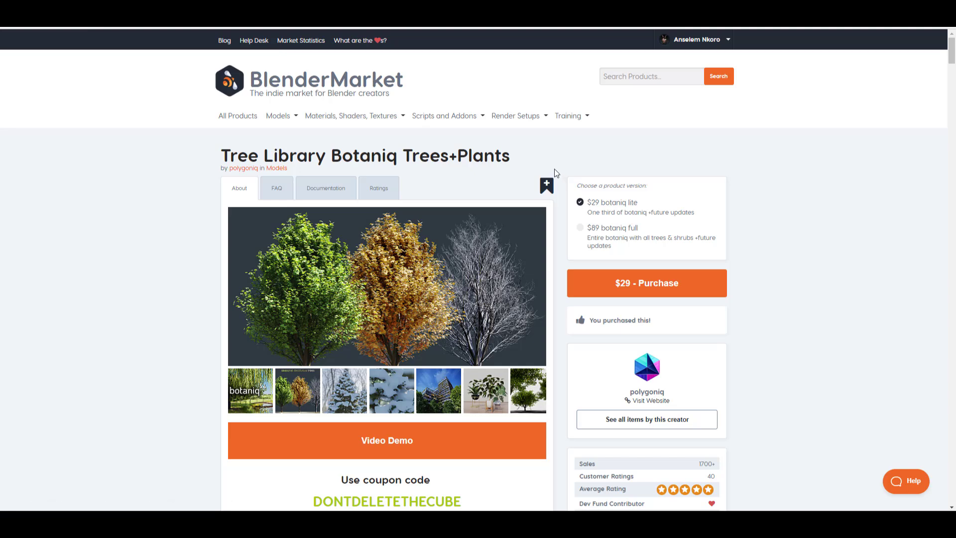
{"action": "key", "text": "alt+Left"}
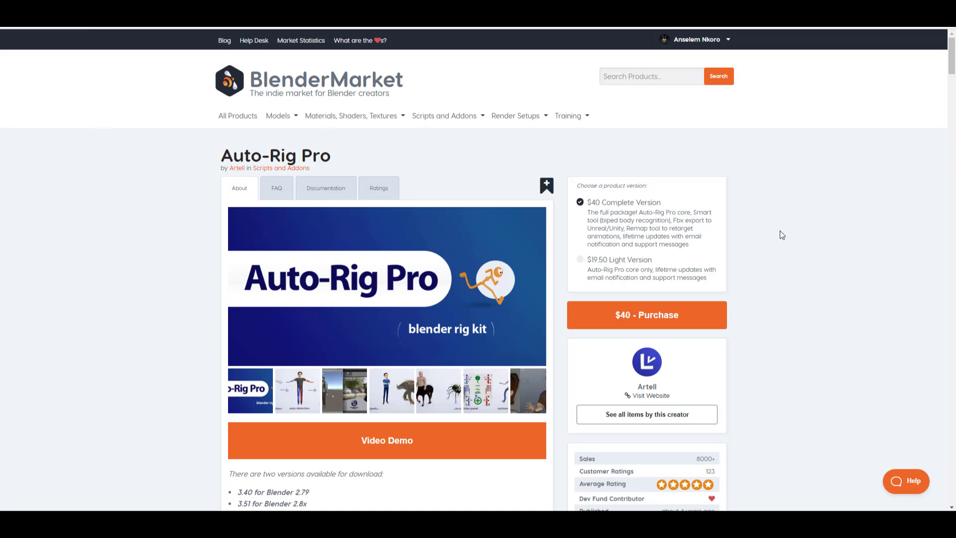
Step: Scroll the Auto-Rig Pro page through the 'Rig fast with the Smart feature' section
{"action": "scroll", "coordinate": [772, 223], "scroll_direction": "down", "scroll_amount": 10}
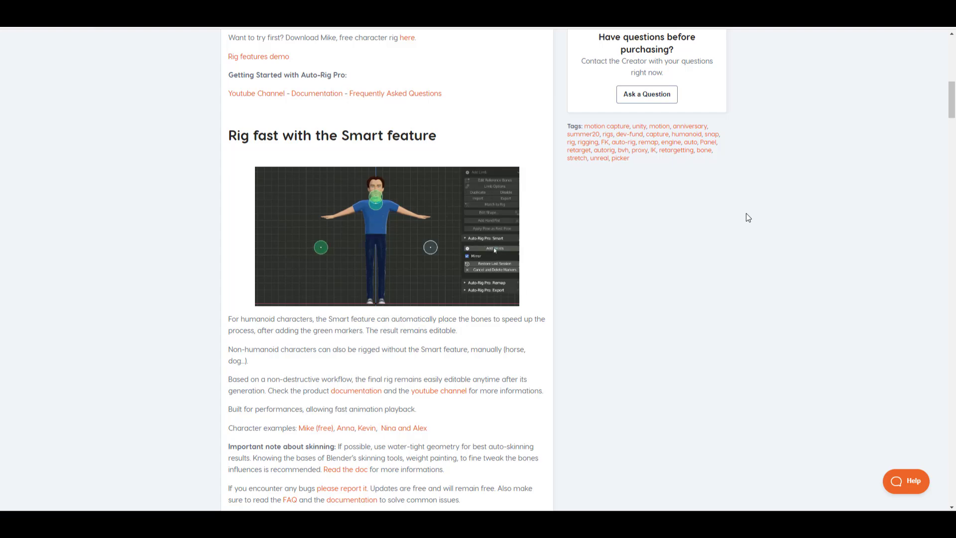
{"action": "scroll", "coordinate": [643, 249], "scroll_direction": "up", "scroll_amount": 15}
{"action": "scroll", "coordinate": [629, 253], "scroll_direction": "up", "scroll_amount": 1}
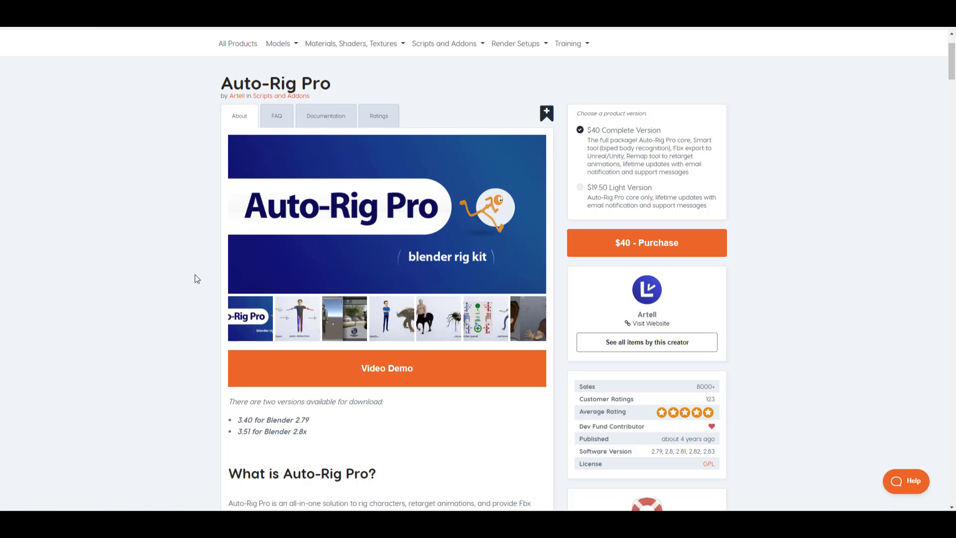
{"action": "scroll", "coordinate": [502, 306], "scroll_direction": "down", "scroll_amount": 20}
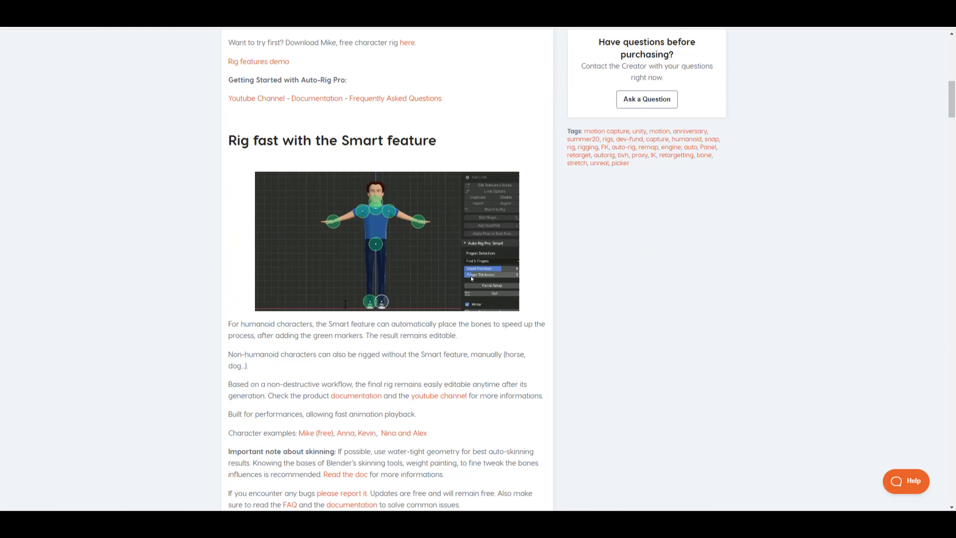
{"action": "scroll", "coordinate": [506, 215], "scroll_direction": "down", "scroll_amount": 7}
{"action": "scroll", "coordinate": [532, 224], "scroll_direction": "up", "scroll_amount": 4}
{"action": "scroll", "coordinate": [591, 154], "scroll_direction": "down", "scroll_amount": 8}
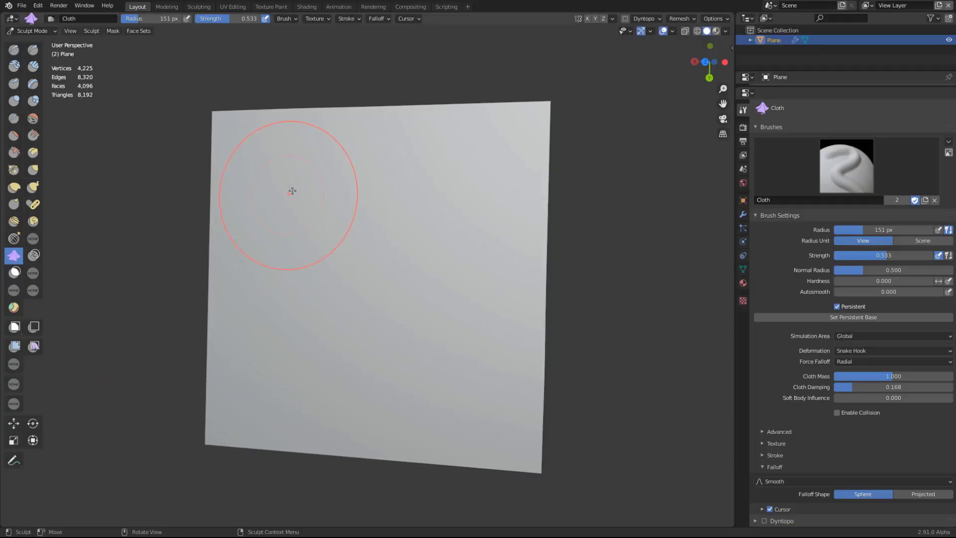
Step: Sculpt deep diagonal folds into the plane with the Cloth brush and pull its corners out
{"action": "mouse_move", "coordinate": [293, 189]}
{"action": "left_mouse_down"}
{"action": "mouse_move", "coordinate": [300, 407]}
{"action": "mouse_move", "coordinate": [290, 271]}
{"action": "mouse_move", "coordinate": [324, 349]}
{"action": "mouse_move", "coordinate": [358, 374]}
{"action": "left_mouse_up"}
{"action": "mouse_move", "coordinate": [397, 312]}
{"action": "left_mouse_down"}
{"action": "mouse_move", "coordinate": [462, 167]}
{"action": "mouse_move", "coordinate": [422, 429]}
{"action": "mouse_move", "coordinate": [442, 314]}
{"action": "mouse_move", "coordinate": [446, 427]}
{"action": "mouse_move", "coordinate": [417, 383]}
{"action": "mouse_move", "coordinate": [447, 403]}
{"action": "mouse_move", "coordinate": [454, 196]}
{"action": "mouse_move", "coordinate": [438, 422]}
{"action": "mouse_move", "coordinate": [405, 274]}
{"action": "mouse_move", "coordinate": [494, 392]}
{"action": "mouse_move", "coordinate": [310, 219]}
{"action": "mouse_move", "coordinate": [248, 132]}
{"action": "left_mouse_up"}
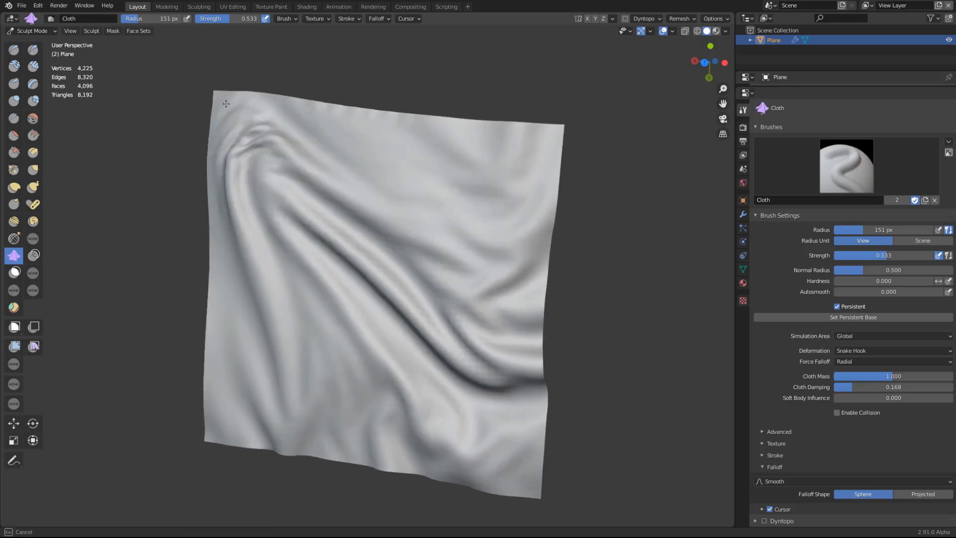
{"action": "mouse_move", "coordinate": [508, 175]}
{"action": "left_mouse_down"}
{"action": "mouse_move", "coordinate": [527, 184]}
{"action": "mouse_move", "coordinate": [598, 114]}
{"action": "mouse_move", "coordinate": [541, 170]}
{"action": "mouse_move", "coordinate": [478, 434]}
{"action": "mouse_move", "coordinate": [442, 372]}
{"action": "mouse_move", "coordinate": [571, 482]}
{"action": "left_mouse_up"}
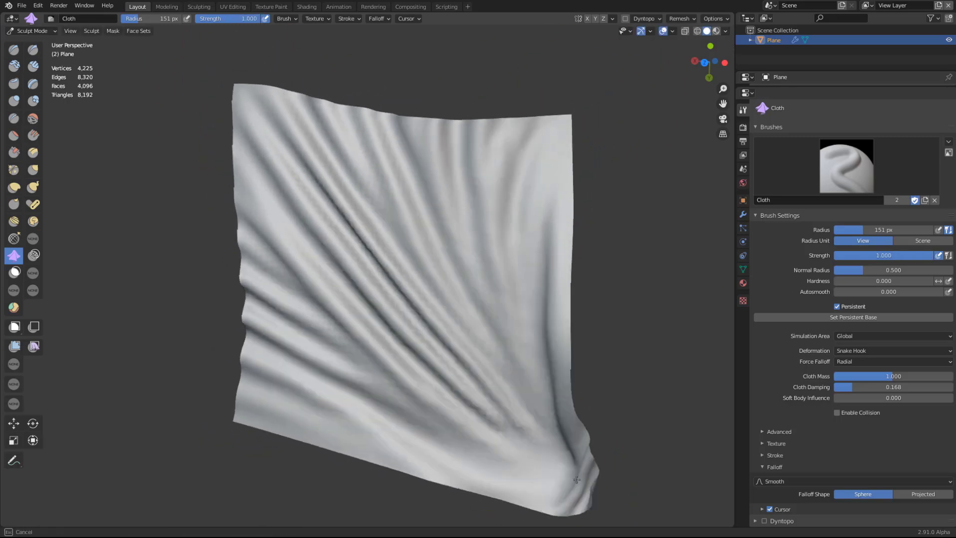
{"action": "mouse_move", "coordinate": [517, 214]}
{"action": "left_mouse_down"}
{"action": "mouse_move", "coordinate": [519, 177]}
{"action": "mouse_move", "coordinate": [525, 185]}
{"action": "mouse_move", "coordinate": [536, 137]}
{"action": "left_mouse_up"}
{"action": "mouse_move", "coordinate": [474, 189]}
{"action": "left_mouse_down"}
{"action": "mouse_move", "coordinate": [175, 405]}
{"action": "mouse_move", "coordinate": [331, 288]}
{"action": "mouse_move", "coordinate": [431, 303]}
{"action": "mouse_move", "coordinate": [567, 259]}
{"action": "mouse_move", "coordinate": [498, 224]}
{"action": "mouse_move", "coordinate": [349, 316]}
{"action": "mouse_move", "coordinate": [423, 359]}
{"action": "mouse_move", "coordinate": [398, 319]}
{"action": "mouse_move", "coordinate": [428, 284]}
{"action": "left_mouse_up"}
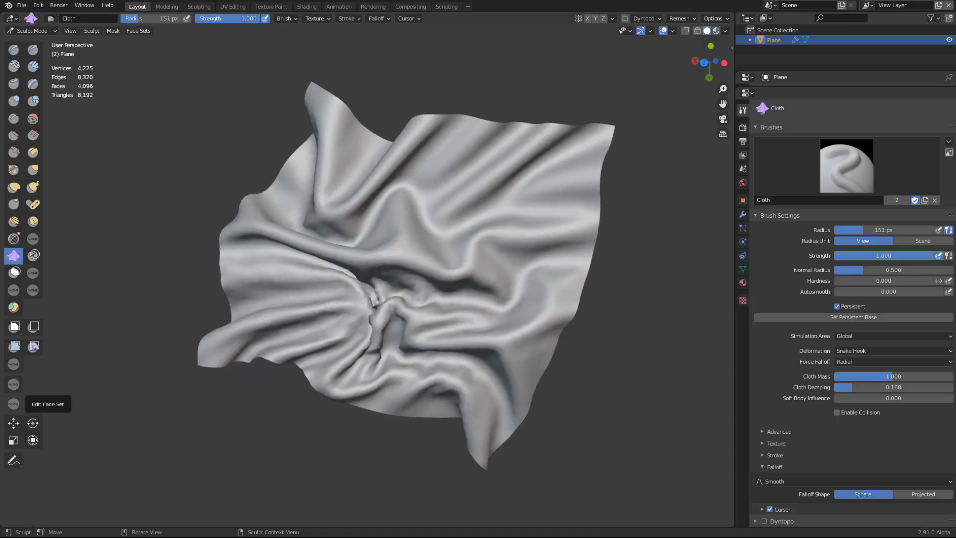